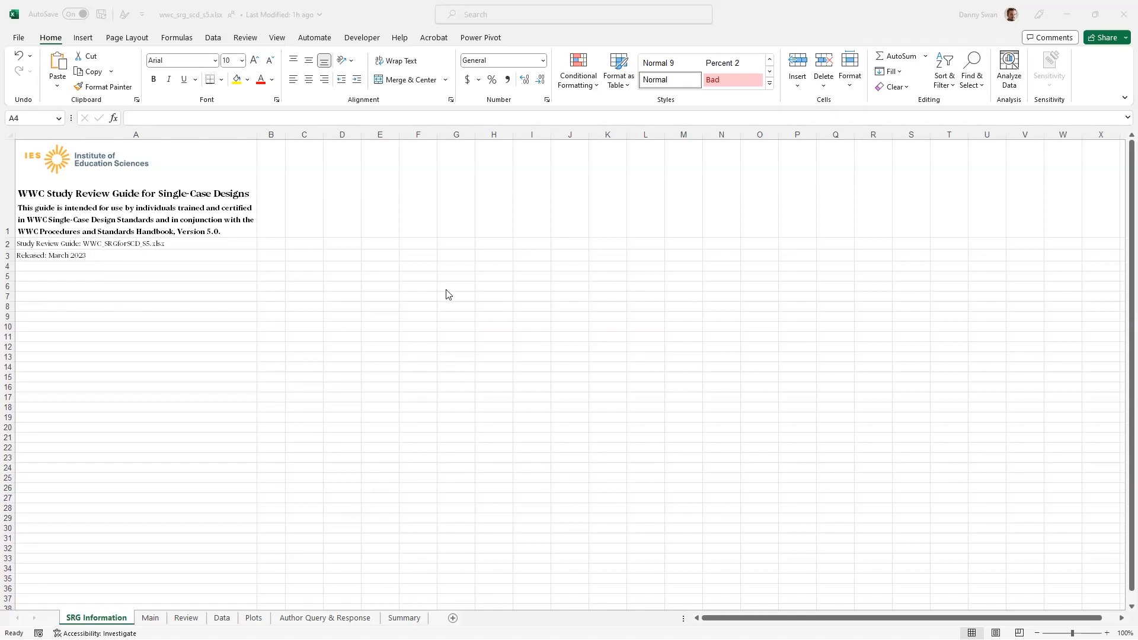
Step: Examine the Stage 1 overview, screening criteria and single-case design screening questions on the Main sheet
{"action": "left_click", "coordinate": [157, 615]}
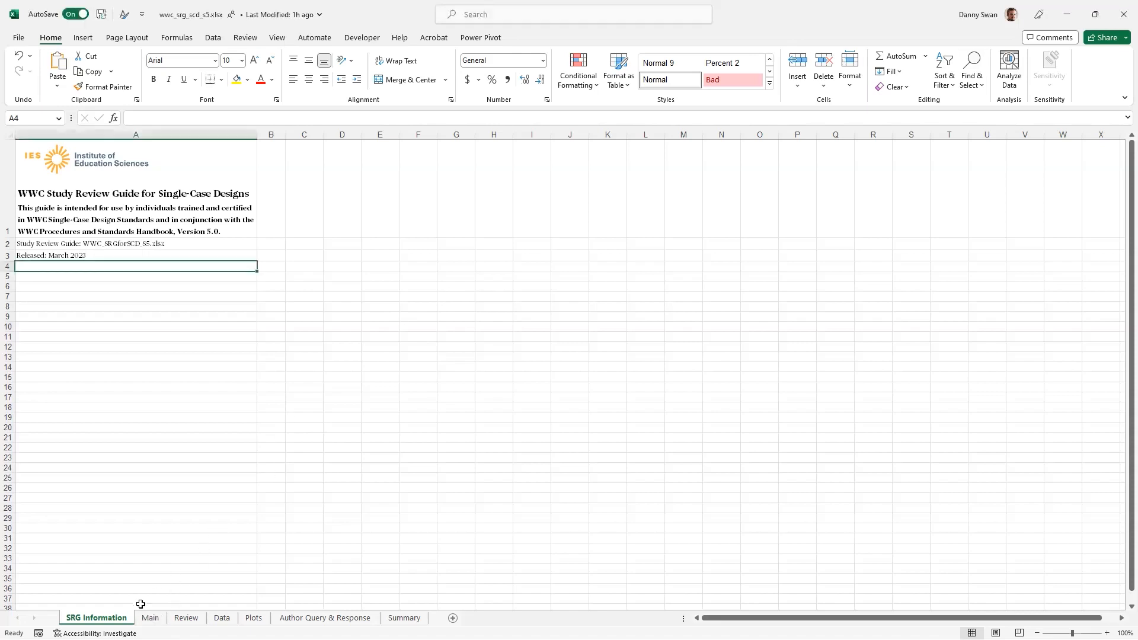
{"action": "left_click", "coordinate": [148, 617]}
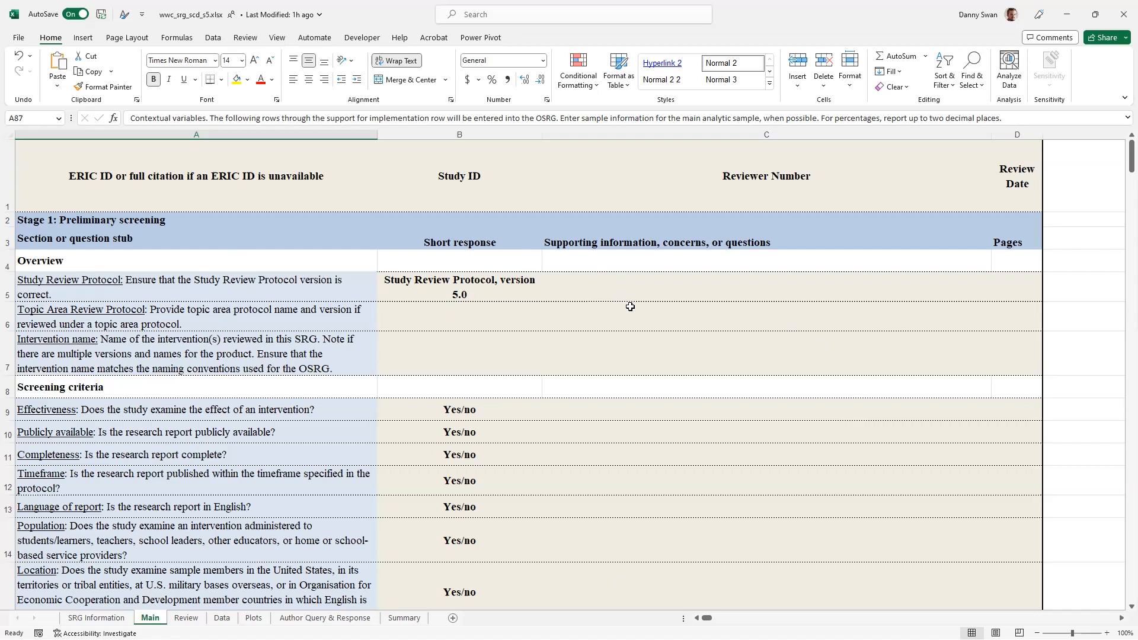
{"action": "scroll", "coordinate": [629, 304], "scroll_direction": "down", "scroll_amount": 1}
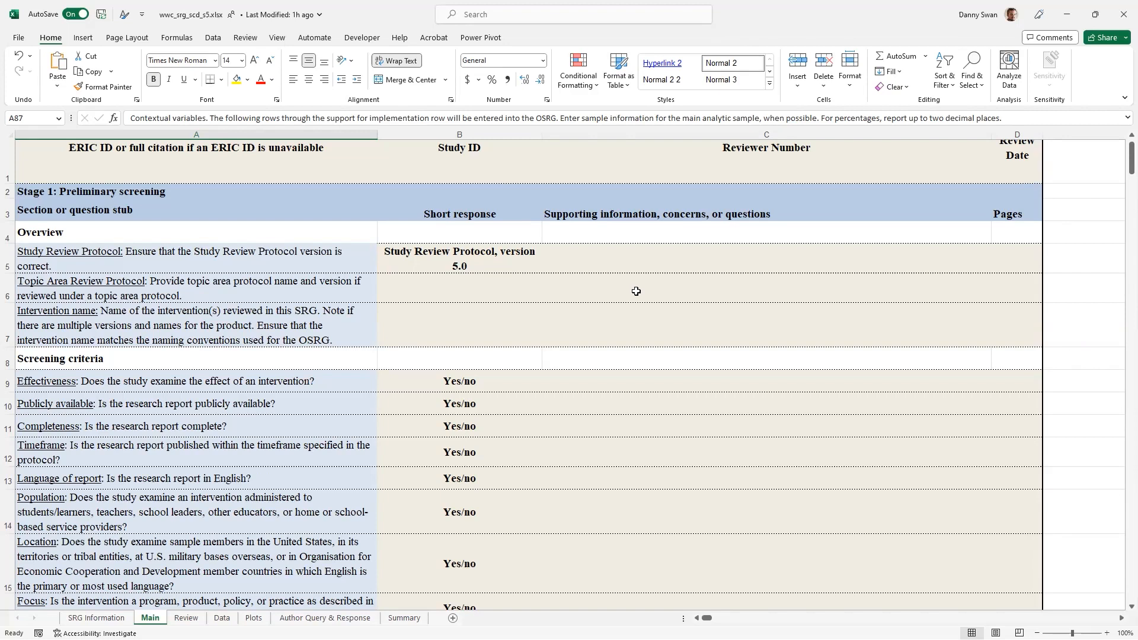
{"action": "scroll", "coordinate": [635, 291], "scroll_direction": "down", "scroll_amount": 3}
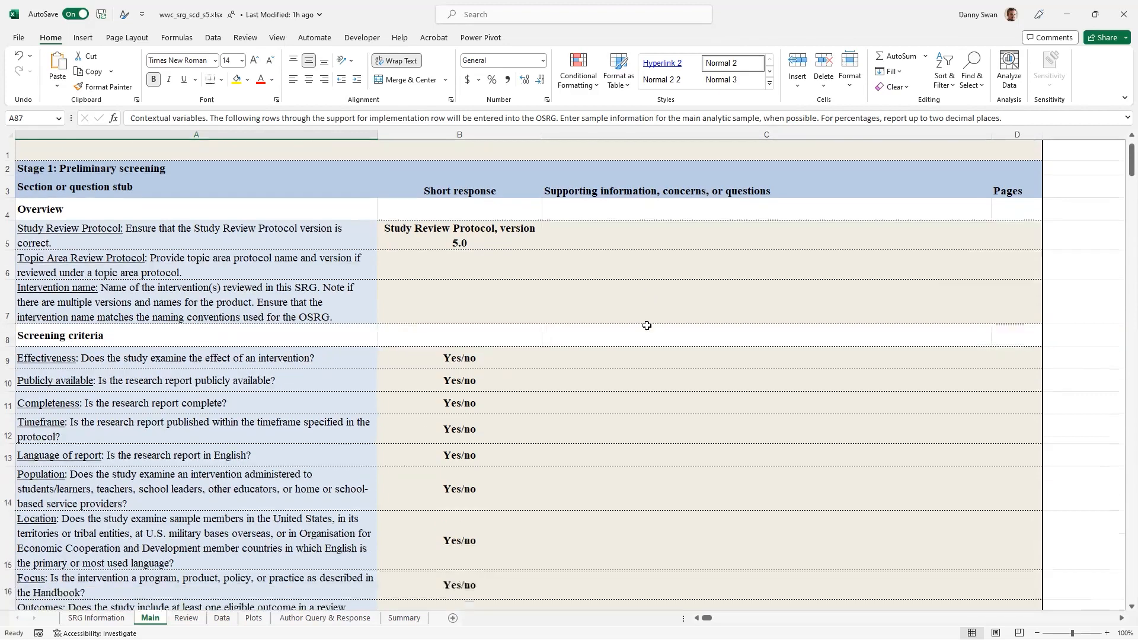
{"action": "scroll", "coordinate": [648, 329], "scroll_direction": "down", "scroll_amount": 1}
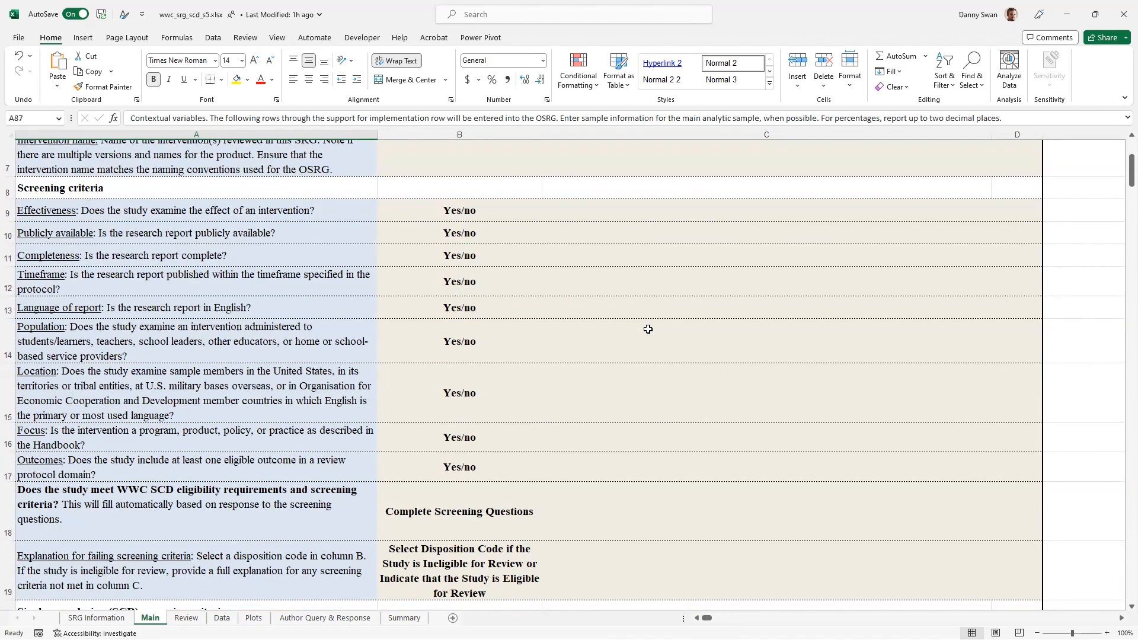
{"action": "scroll", "coordinate": [647, 329], "scroll_direction": "down", "scroll_amount": 4}
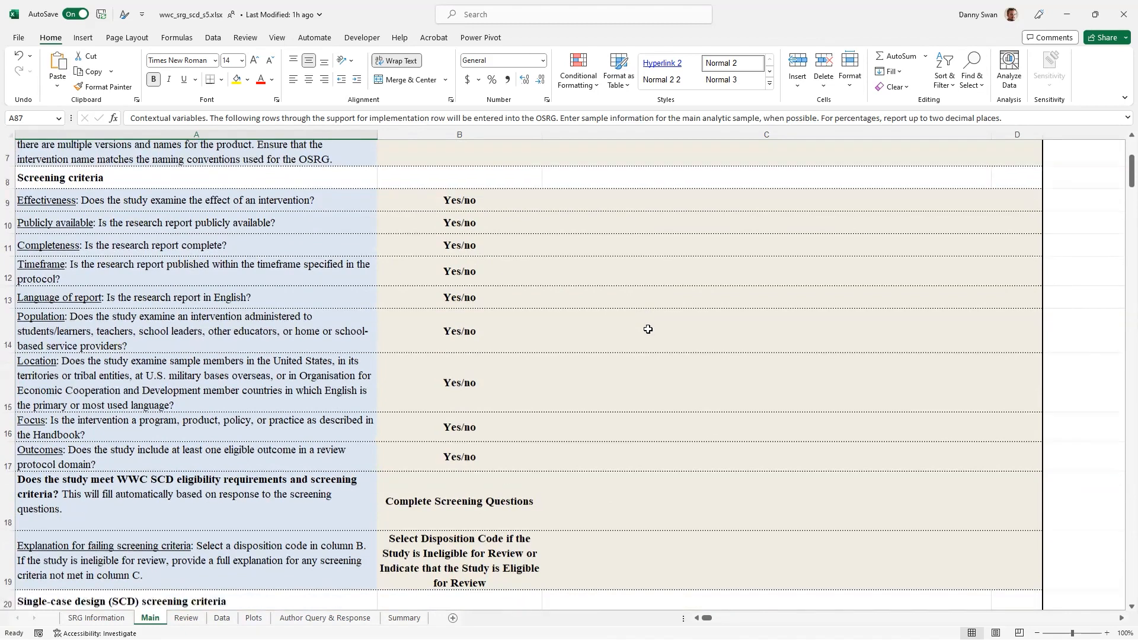
{"action": "scroll", "coordinate": [647, 329], "scroll_direction": "down", "scroll_amount": 1}
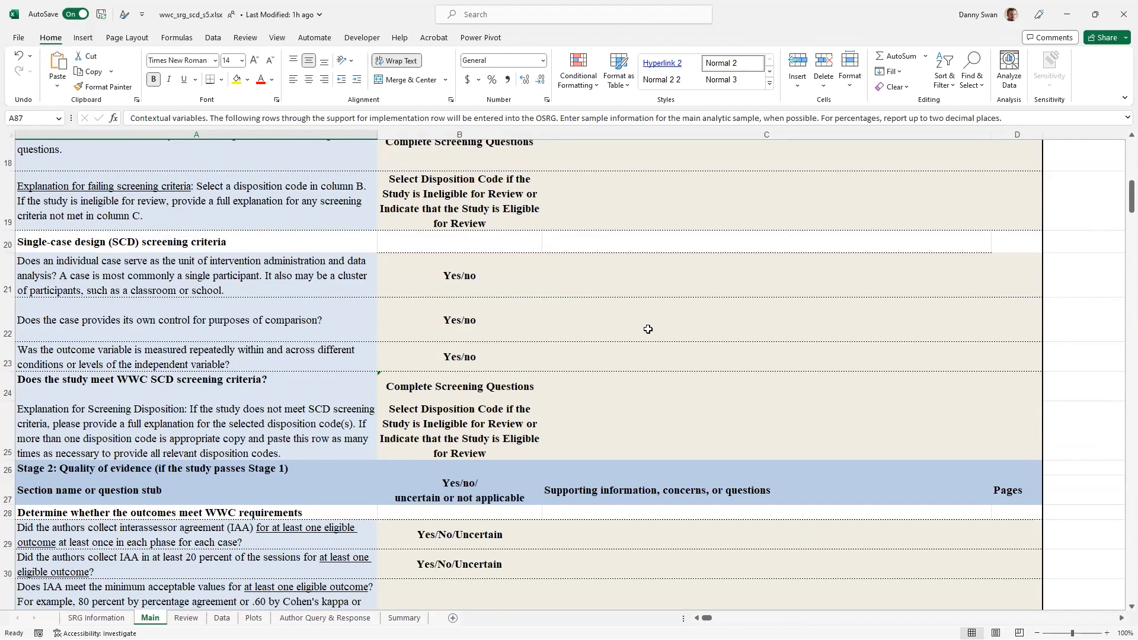
Step: Examine the Stage 2 quality-of-evidence questions on the Main sheet, through the study and individual design ratings
{"action": "scroll", "coordinate": [648, 329], "scroll_direction": "down", "scroll_amount": 3}
{"action": "scroll", "coordinate": [647, 329], "scroll_direction": "down", "scroll_amount": 1}
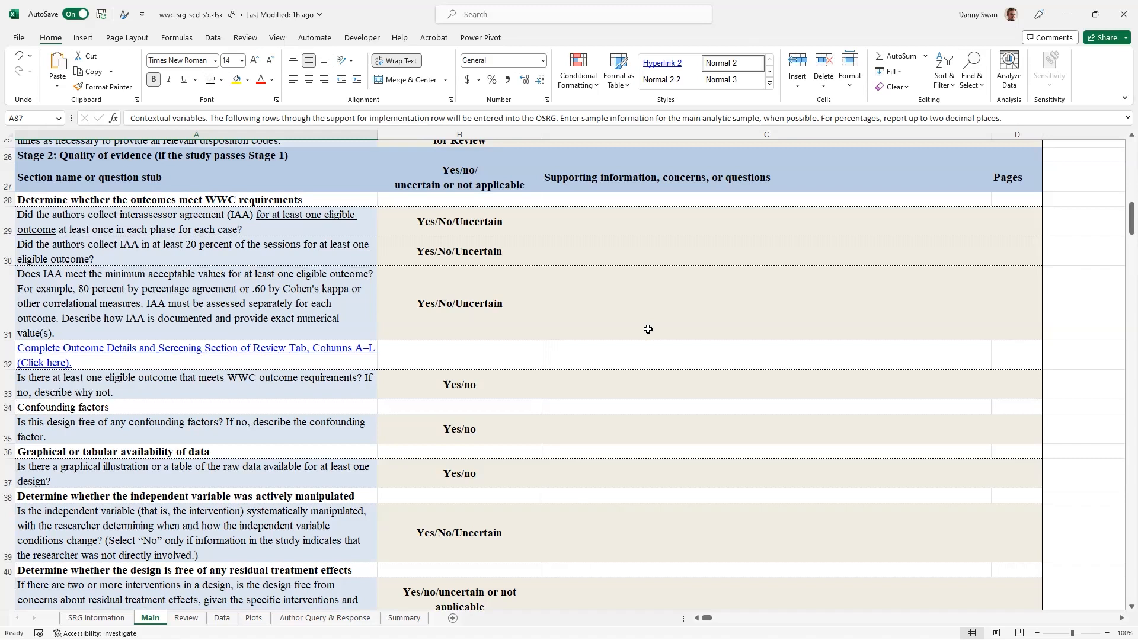
{"action": "scroll", "coordinate": [648, 329], "scroll_direction": "down", "scroll_amount": 3}
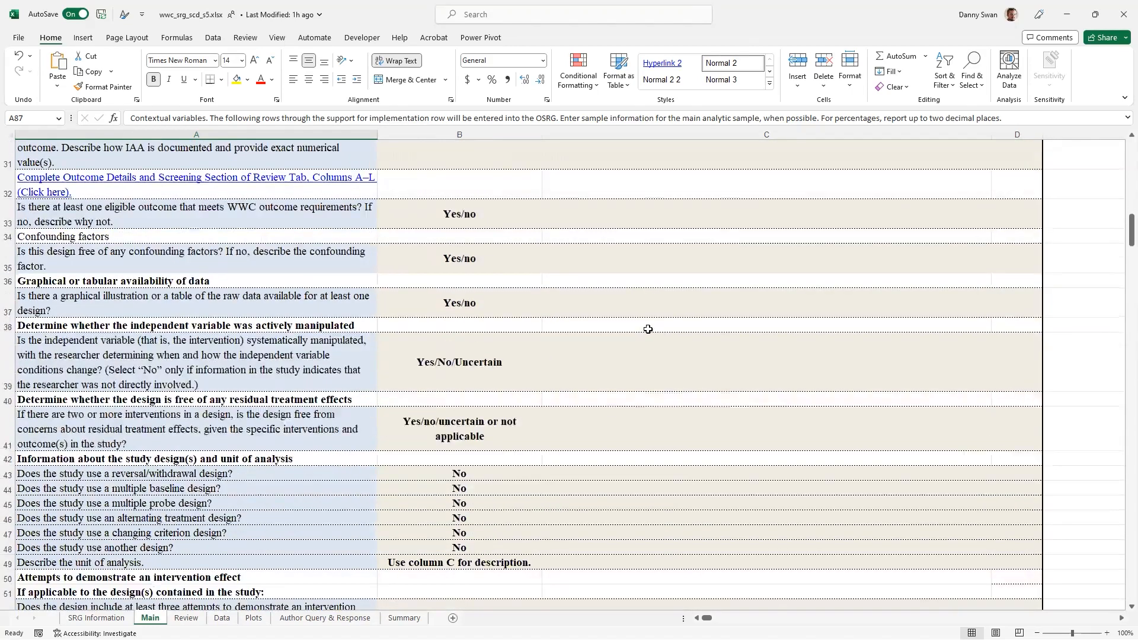
{"action": "scroll", "coordinate": [647, 329], "scroll_direction": "down", "scroll_amount": 6}
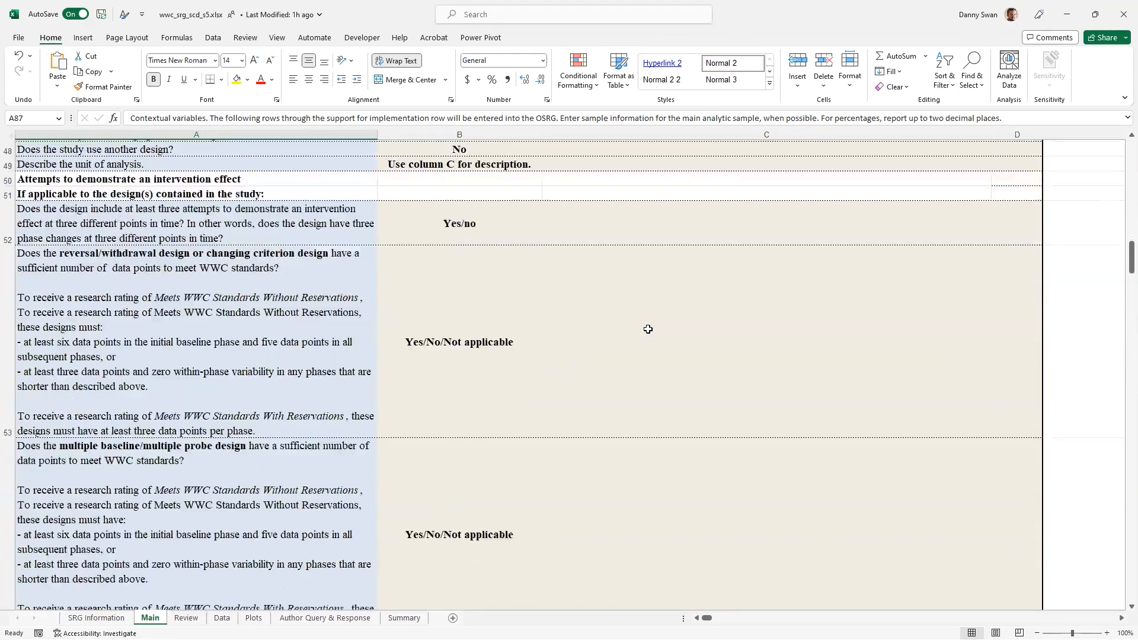
{"action": "scroll", "coordinate": [648, 329], "scroll_direction": "down", "scroll_amount": 8}
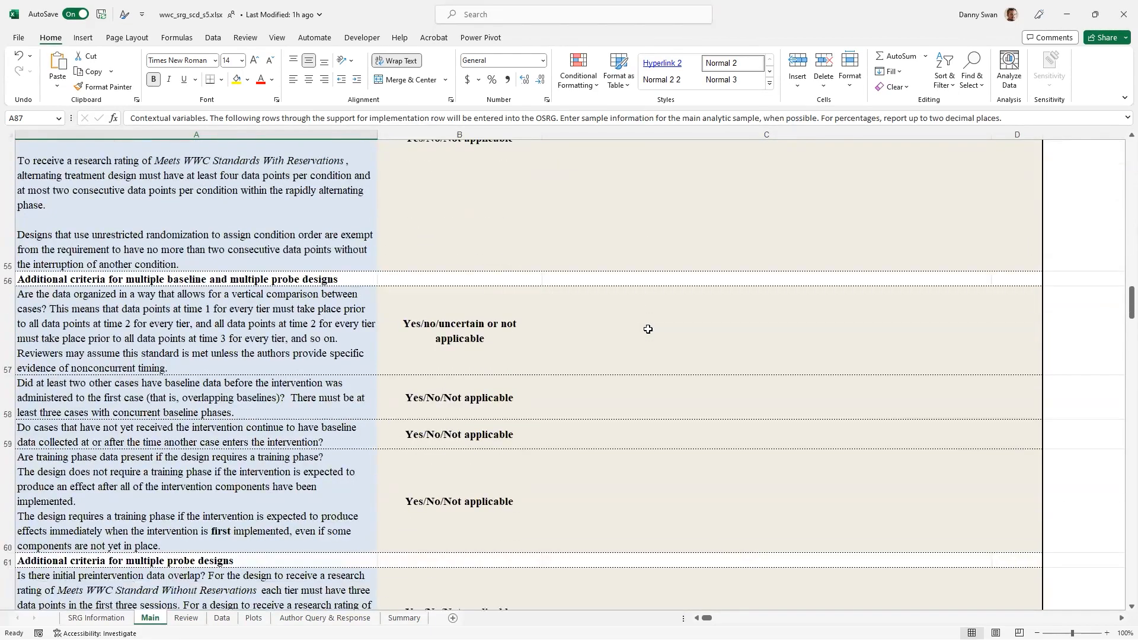
{"action": "scroll", "coordinate": [648, 329], "scroll_direction": "down", "scroll_amount": 8}
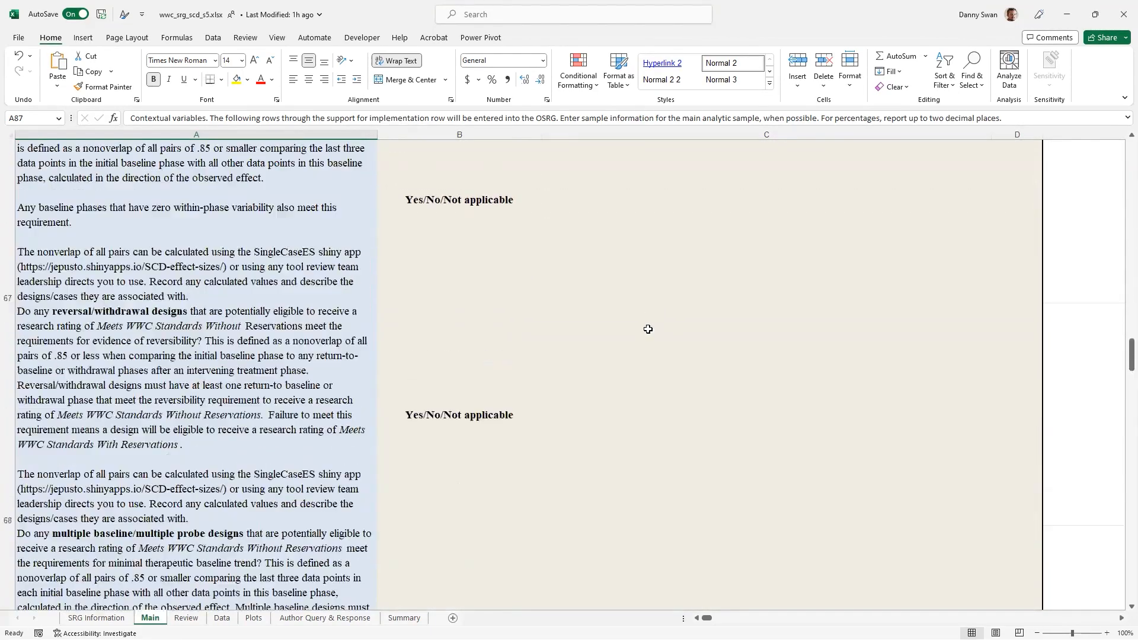
{"action": "scroll", "coordinate": [648, 329], "scroll_direction": "down", "scroll_amount": 8}
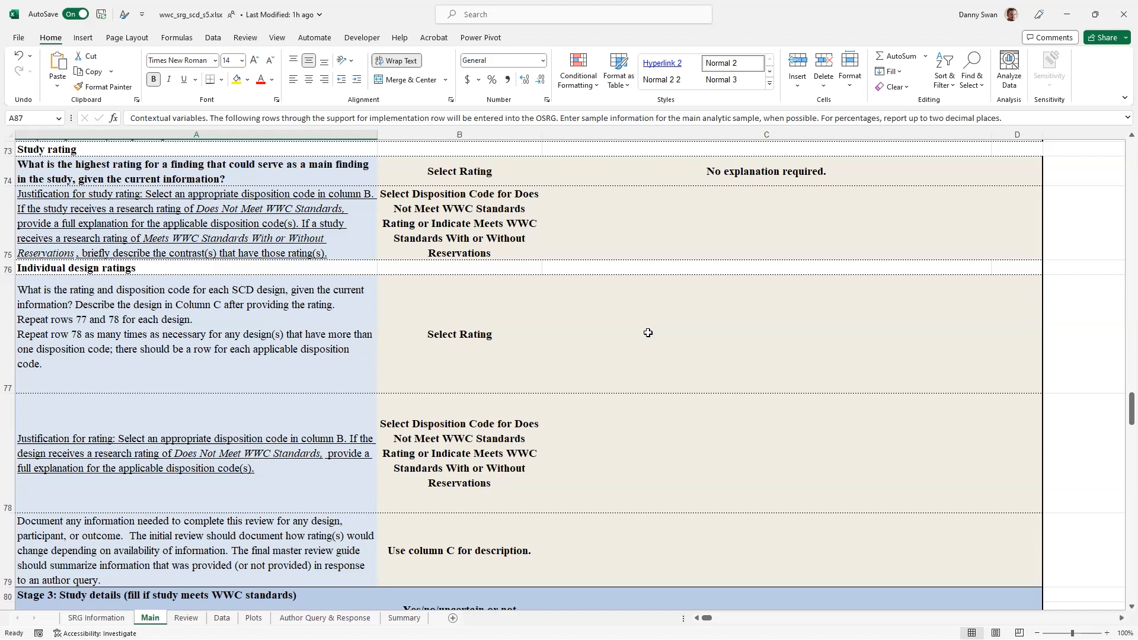
Step: Examine the Stage 3 study details and contextual demographic rows on the Main sheet, then return to its beginning
{"action": "scroll", "coordinate": [648, 329], "scroll_direction": "down", "scroll_amount": 3}
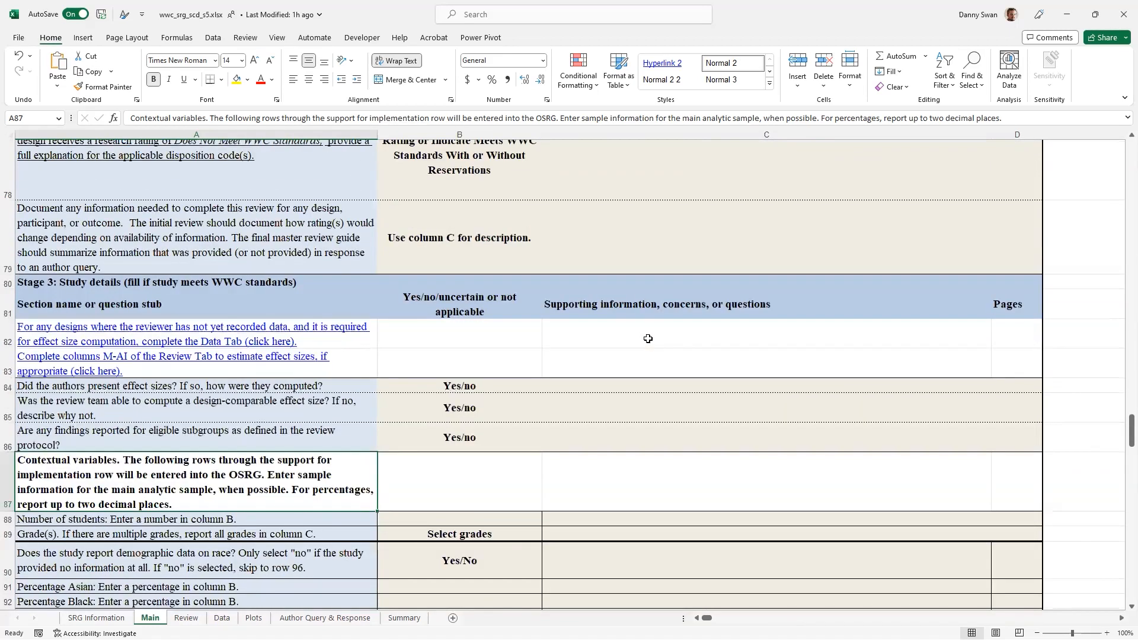
{"action": "scroll", "coordinate": [648, 338], "scroll_direction": "down", "scroll_amount": 1}
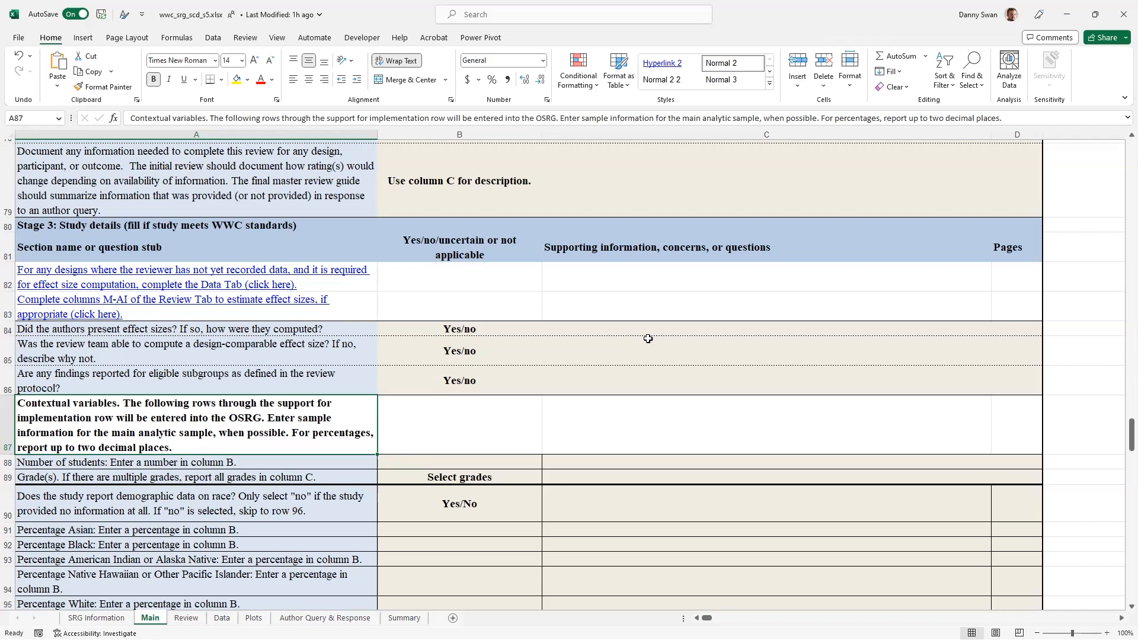
{"action": "scroll", "coordinate": [619, 359], "scroll_direction": "down", "scroll_amount": 2}
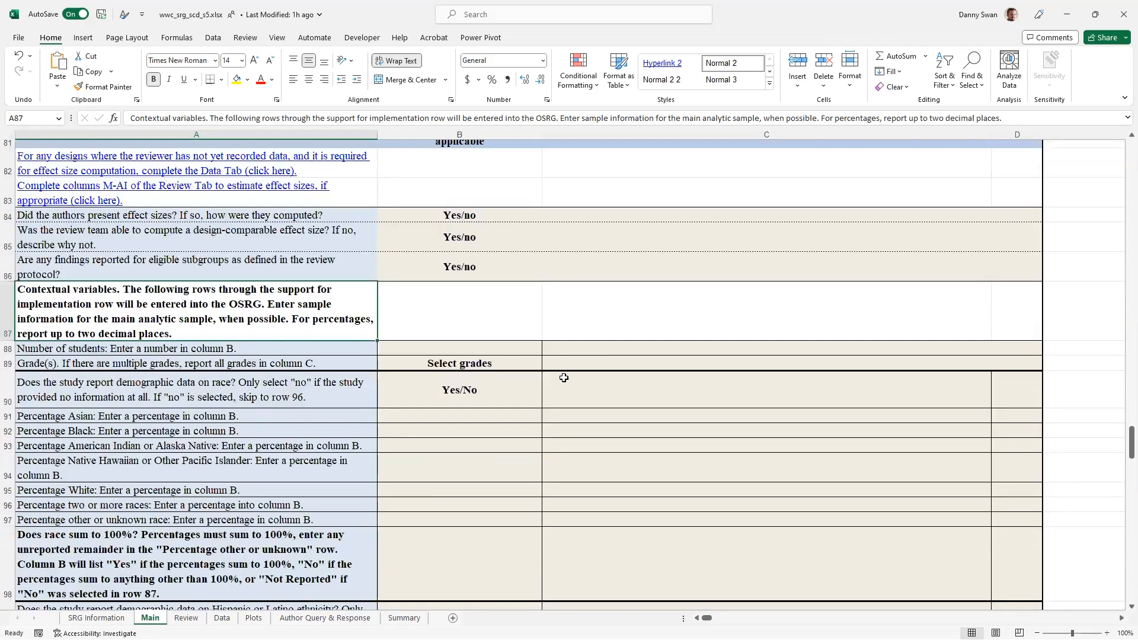
{"action": "scroll", "coordinate": [563, 377], "scroll_direction": "down", "scroll_amount": 6}
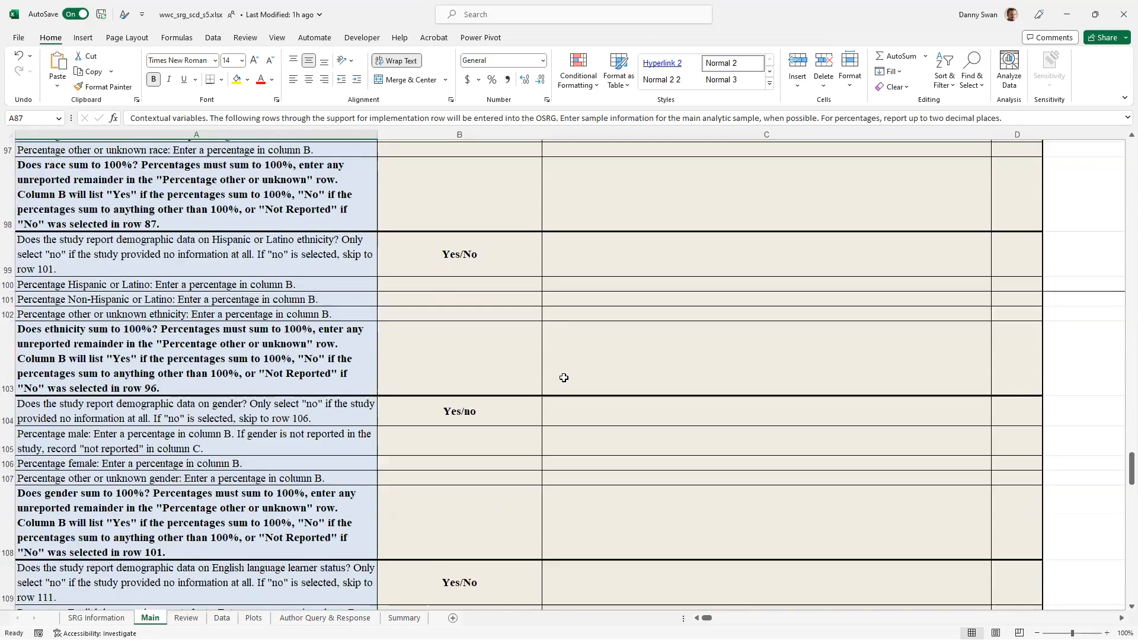
{"action": "scroll", "coordinate": [564, 377], "scroll_direction": "down", "scroll_amount": 5}
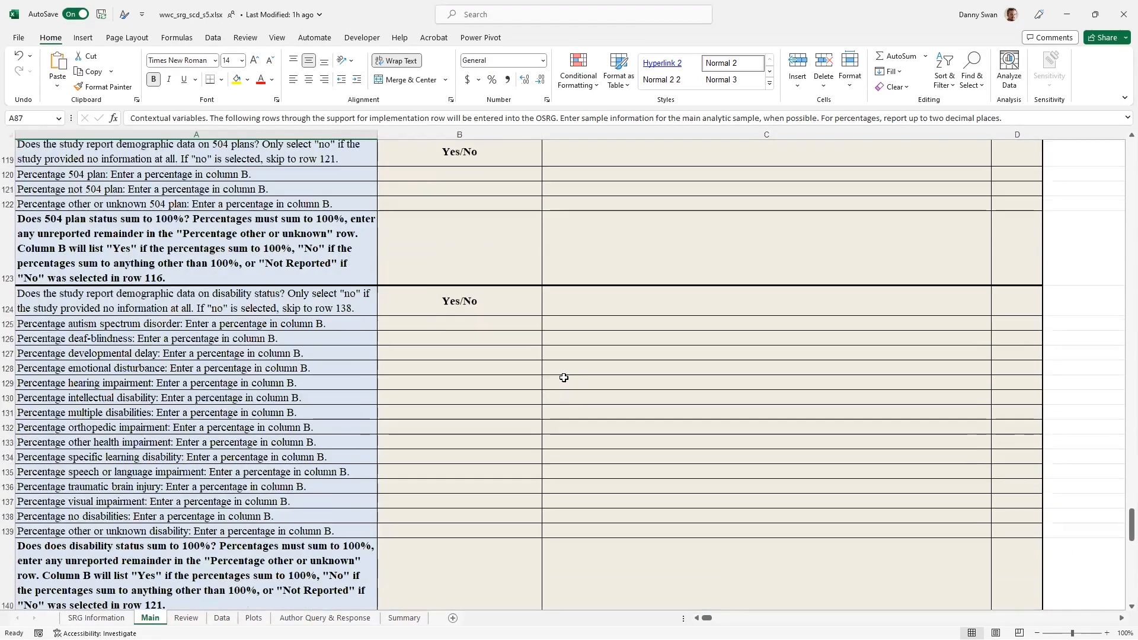
{"action": "left_click_drag", "start_coordinate": [1131, 511], "coordinate": [1105, 148]}
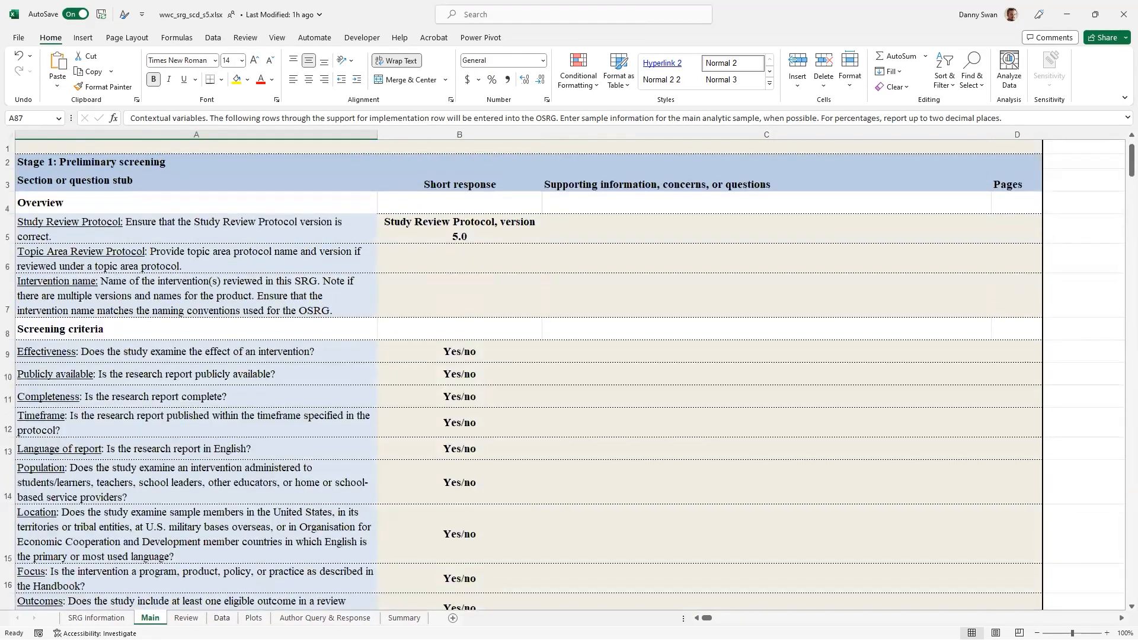
Step: Examine the Review sheet's columns from the outcome measure details through the effect size and reliability fields
{"action": "left_click", "coordinate": [186, 617]}
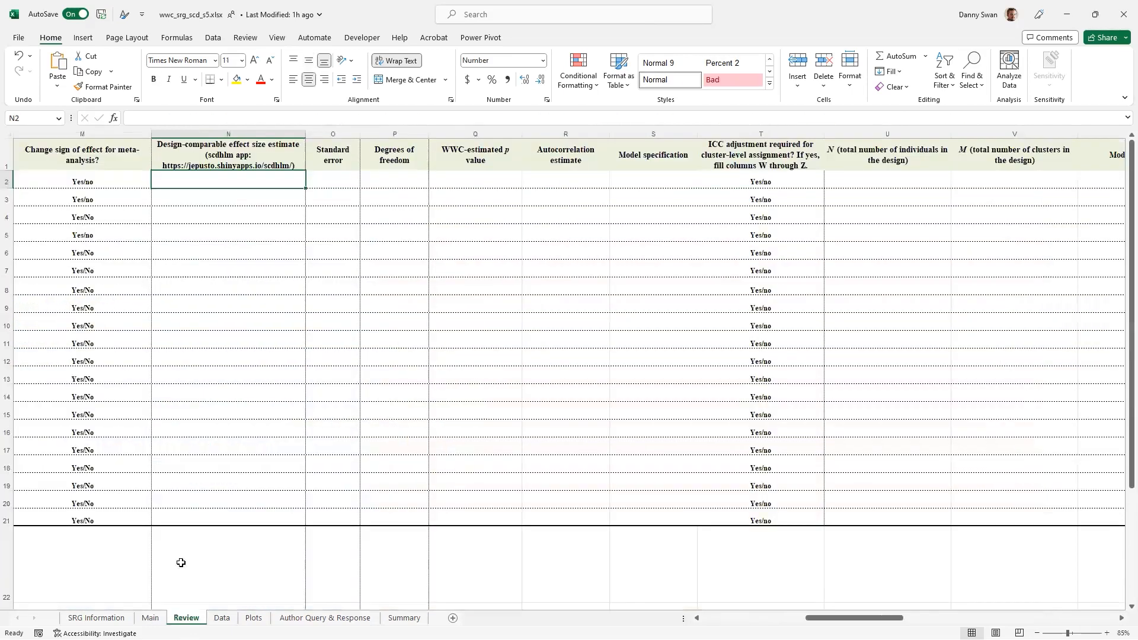
{"action": "left_click_drag", "start_coordinate": [853, 618], "coordinate": [750, 617]}
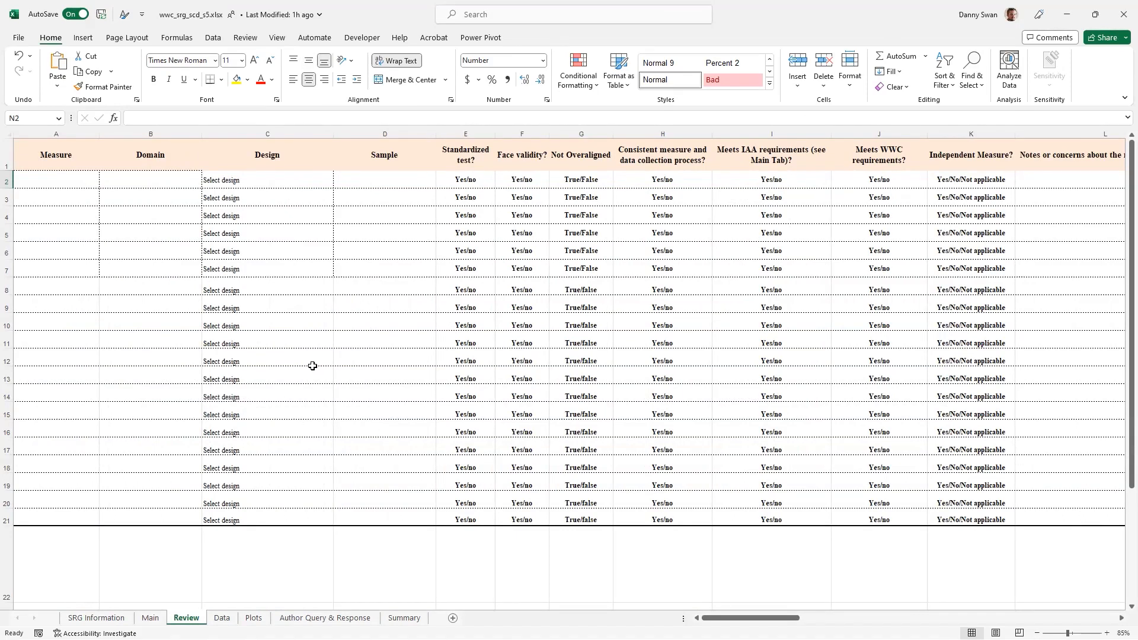
{"action": "left_click_drag", "start_coordinate": [746, 618], "coordinate": [807, 364]}
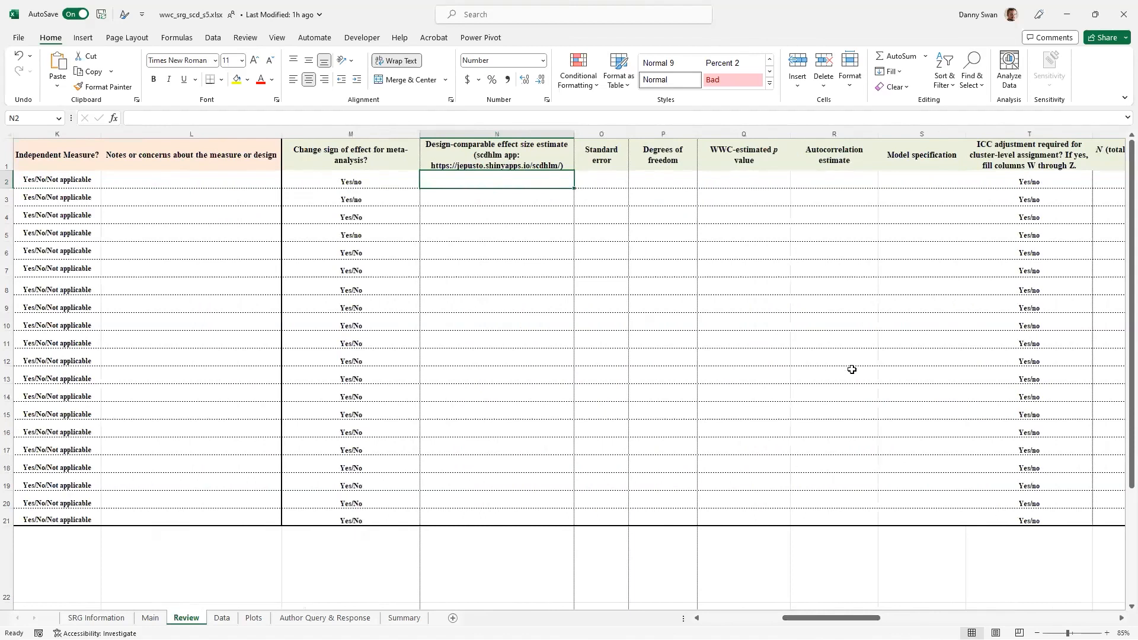
{"action": "scroll", "coordinate": [569, 373], "scroll_direction": "right", "scroll_amount": 3}
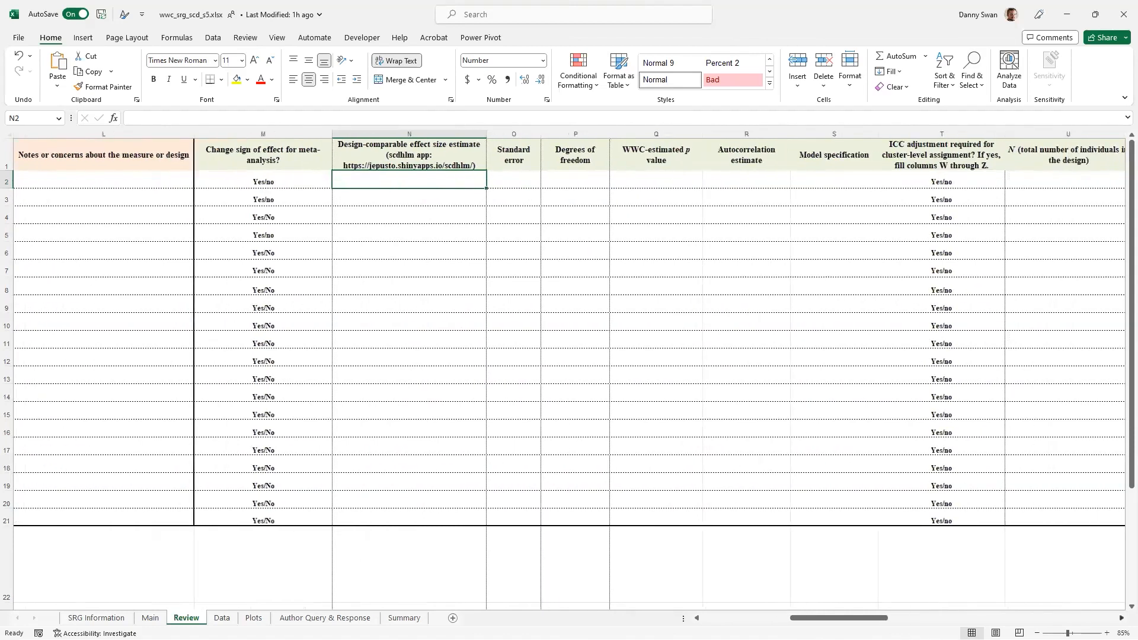
{"action": "scroll", "coordinate": [568, 374], "scroll_direction": "right", "scroll_amount": 8}
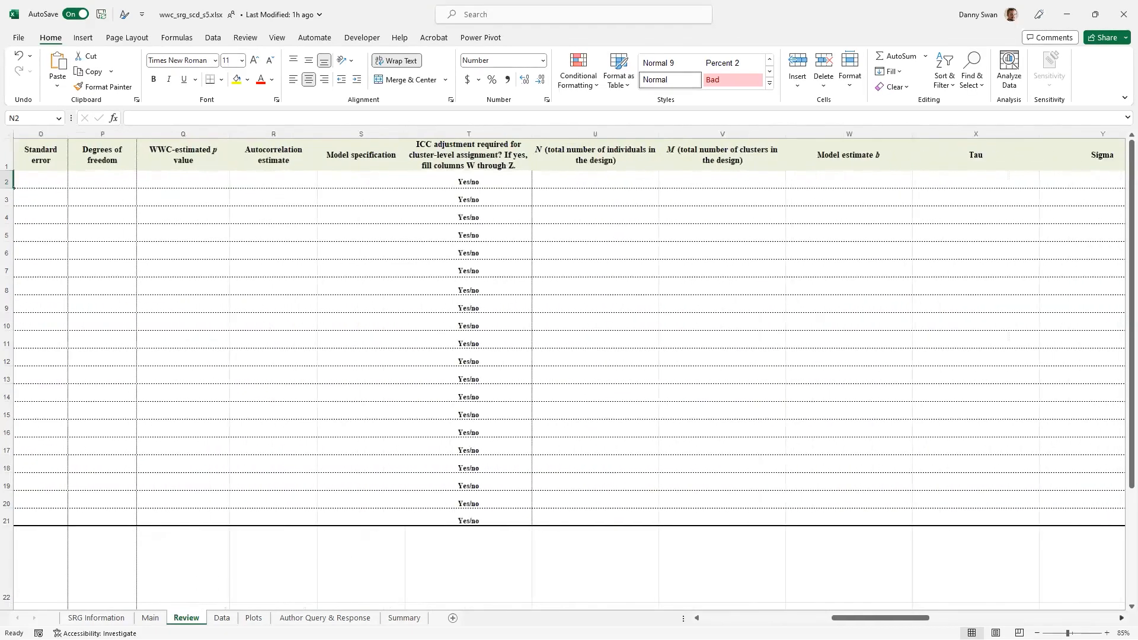
{"action": "scroll", "coordinate": [839, 408], "scroll_direction": "right", "scroll_amount": 6}
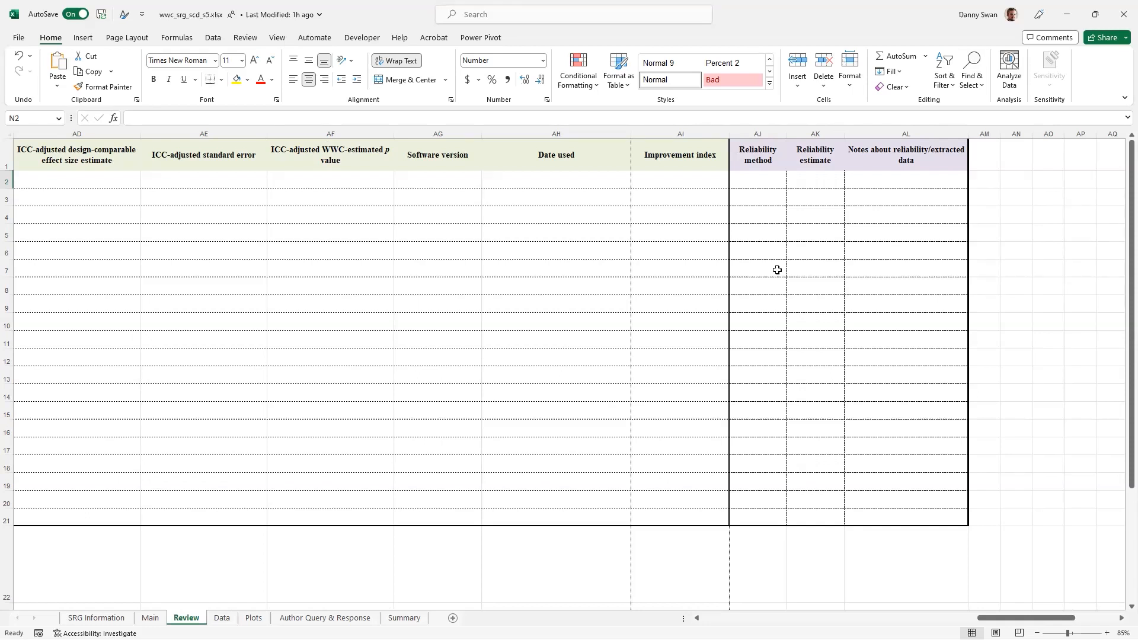
Step: Look through the Data, Plots, Author Query & Response and Summary sheets in turn
{"action": "left_click", "coordinate": [218, 616]}
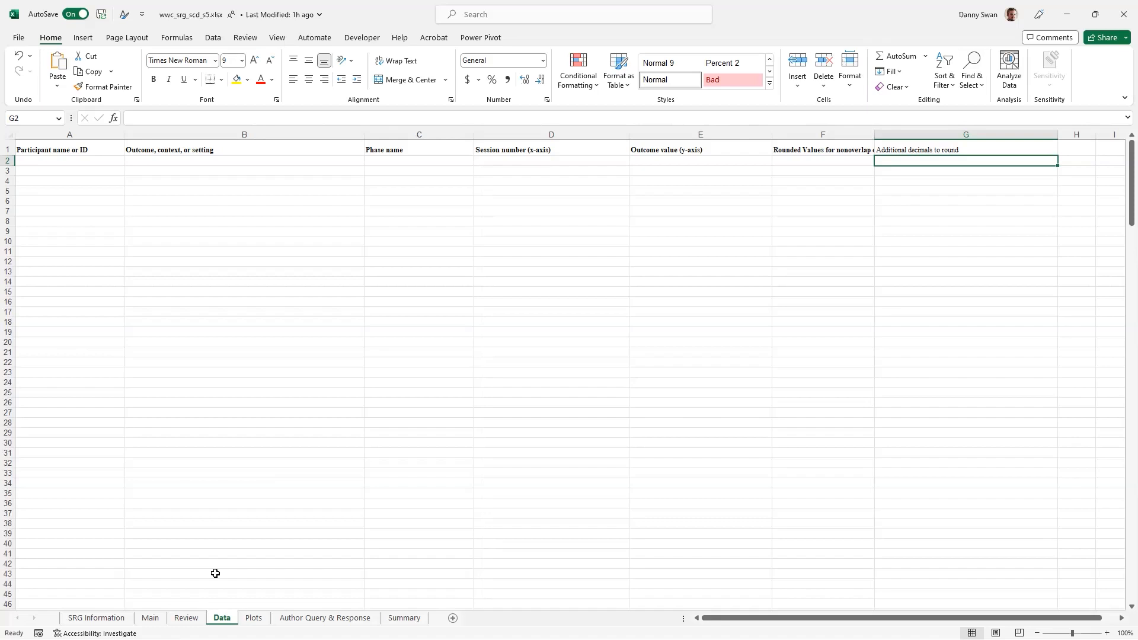
{"action": "left_click", "coordinate": [254, 617]}
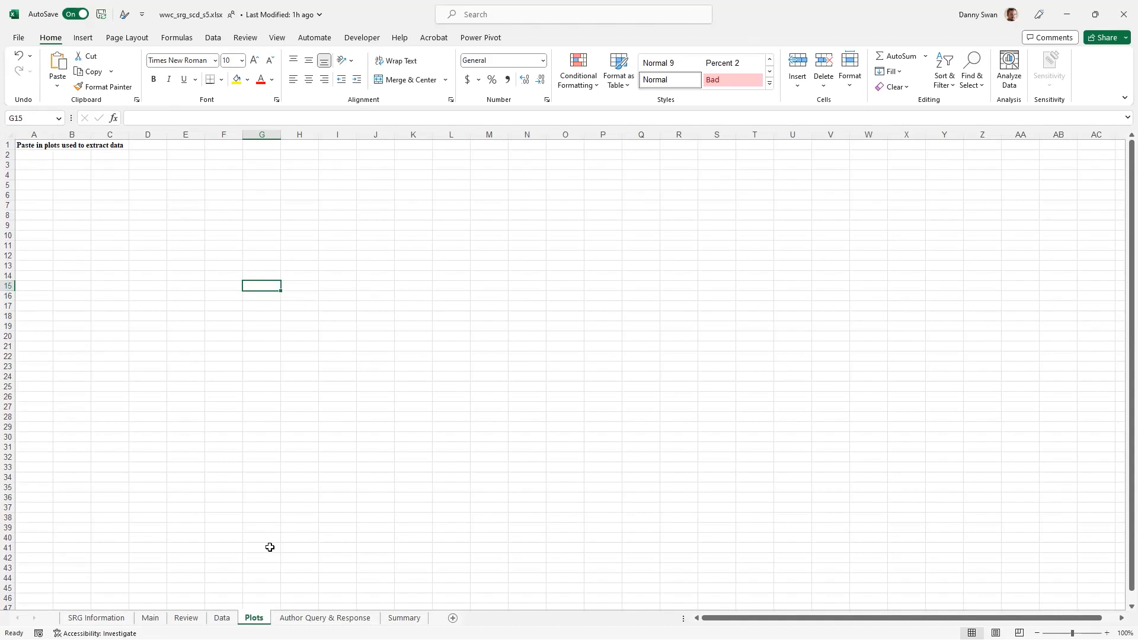
{"action": "left_click", "coordinate": [305, 618]}
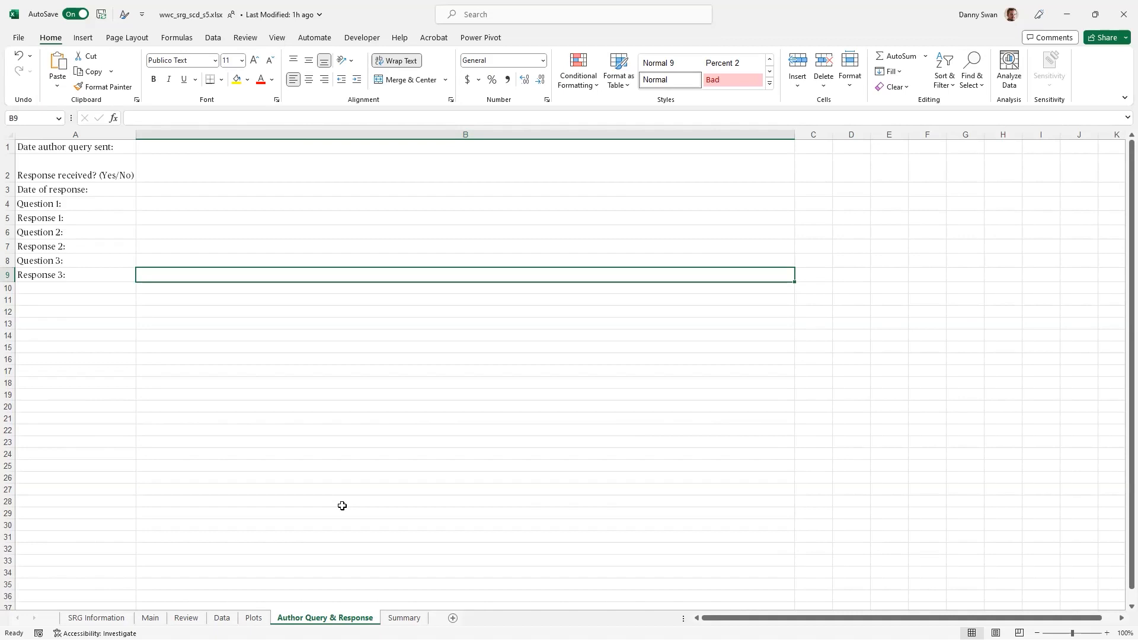
{"action": "left_click", "coordinate": [404, 617]}
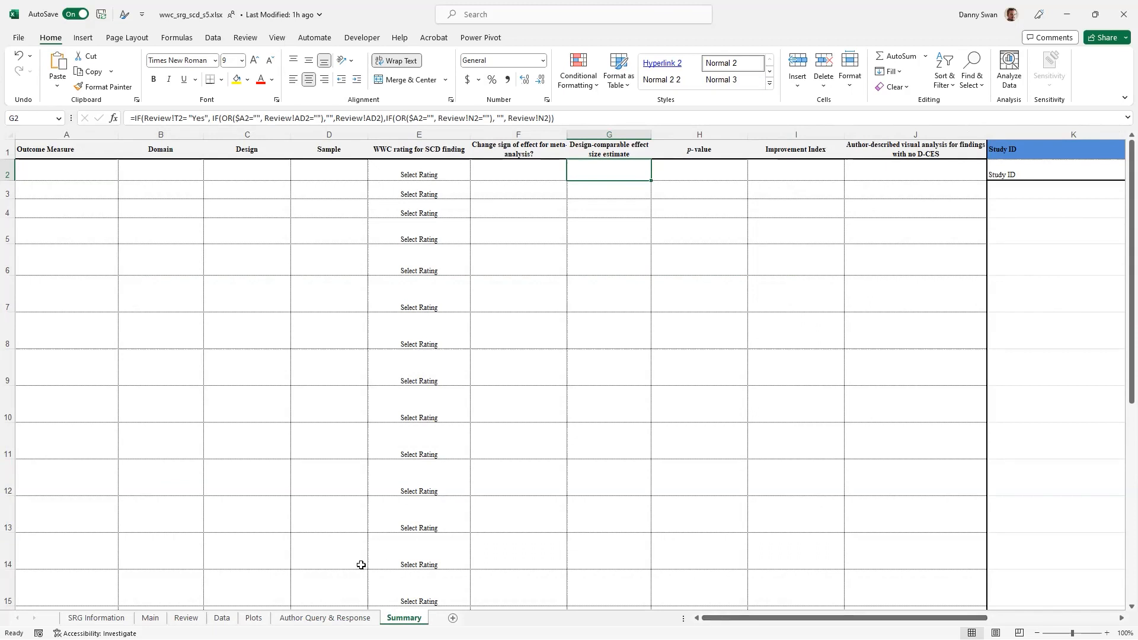
Step: Go back to the SRG Information sheet, view the study article in Adobe Acrobat, and return to the example workbook in Excel
{"action": "left_click", "coordinate": [96, 617]}
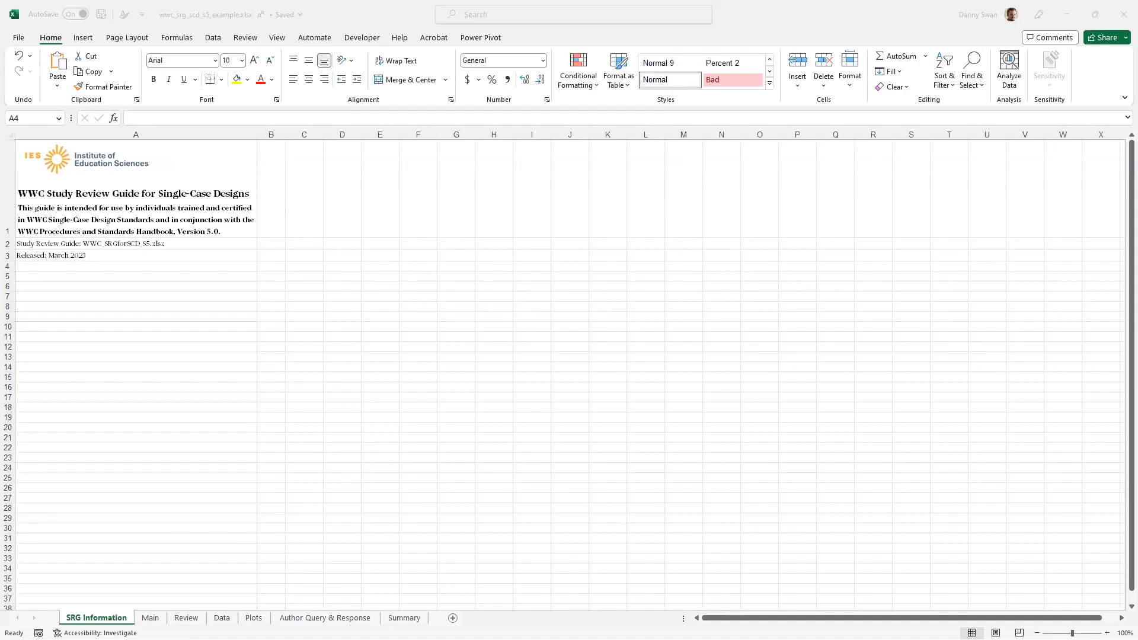
{"action": "key", "text": "alt+Tab"}
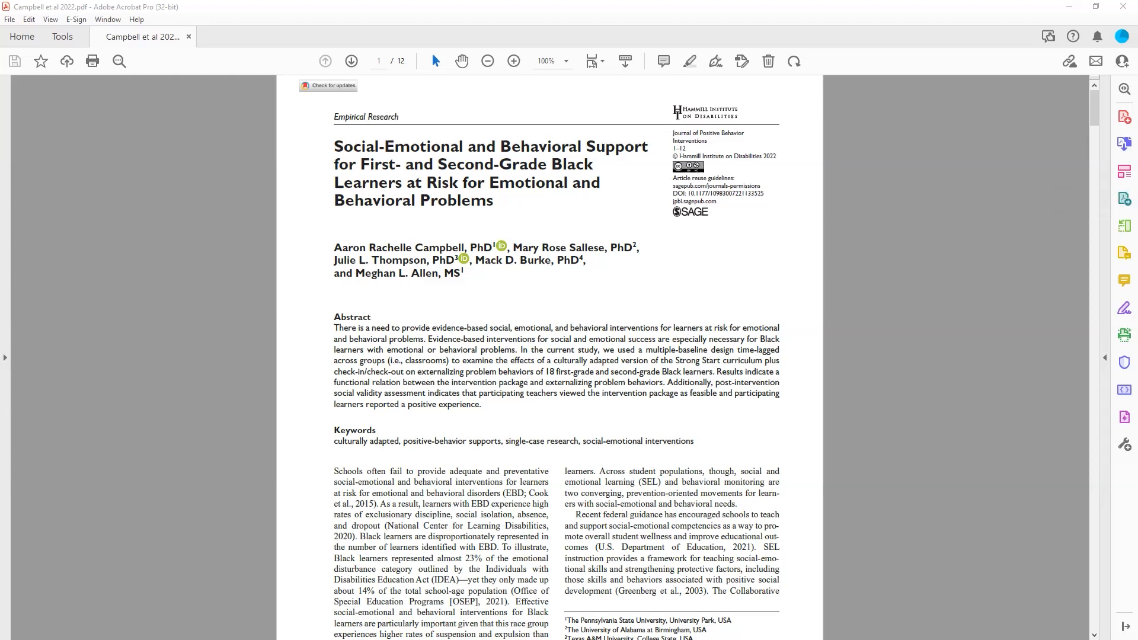
{"action": "key", "text": "alt+Tab"}
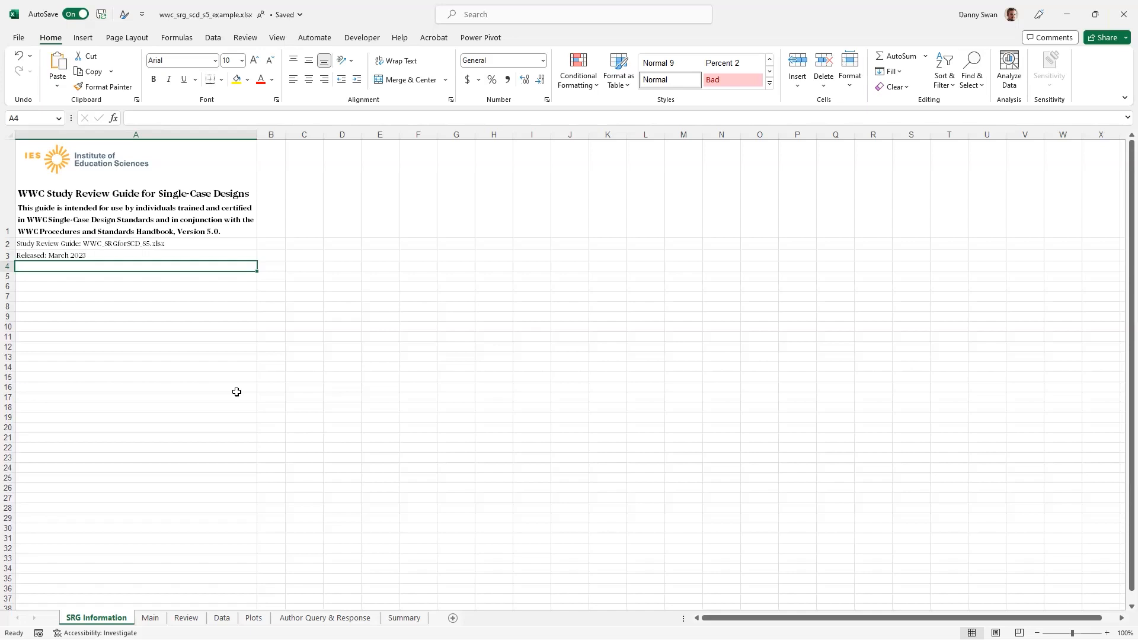
Step: On the Main sheet, set the date in cell D1 to 02.23.2023 and widen column D to fit it on one line
{"action": "left_click", "coordinate": [151, 618]}
{"action": "left_click", "coordinate": [139, 183]}
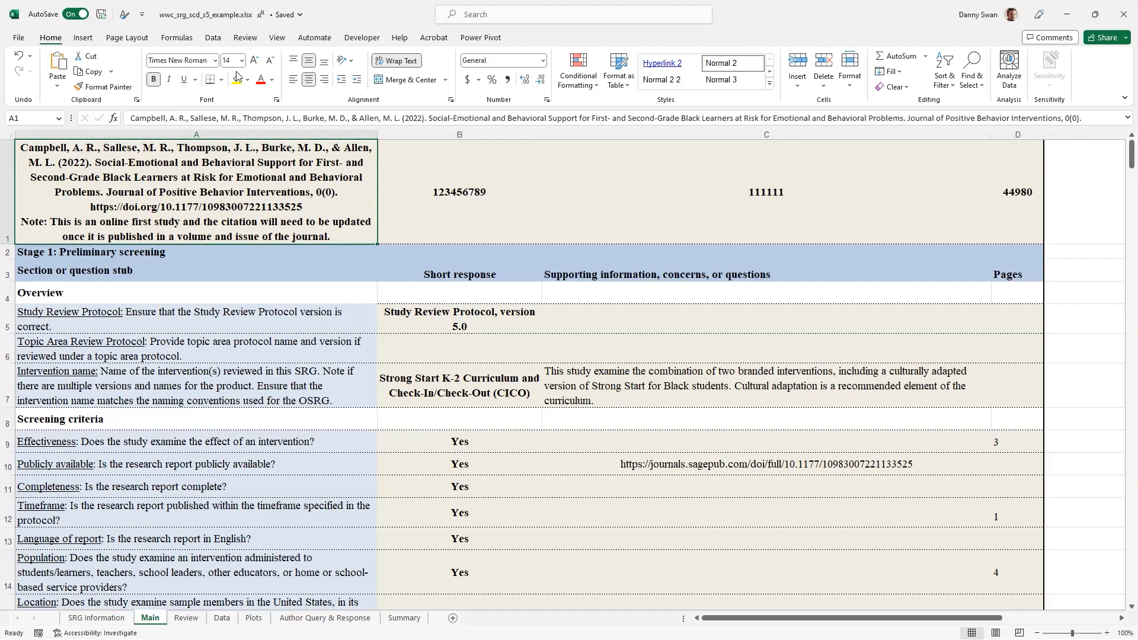
{"action": "left_click", "coordinate": [1016, 183]}
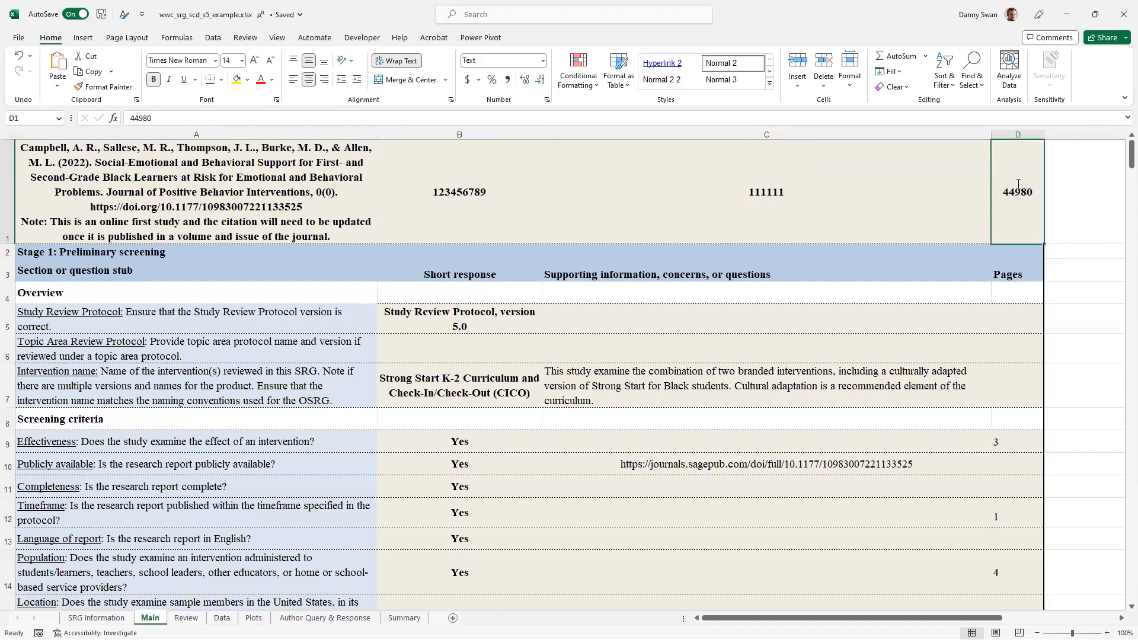
{"action": "type", "text": "02.23.2023"}
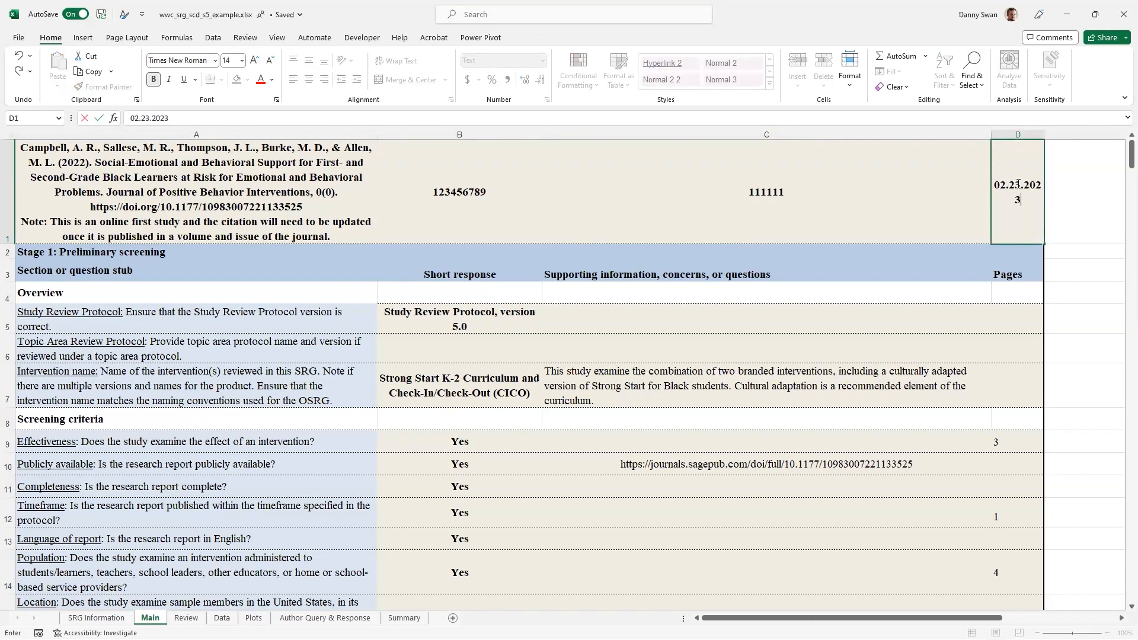
{"action": "left_click", "coordinate": [1067, 237]}
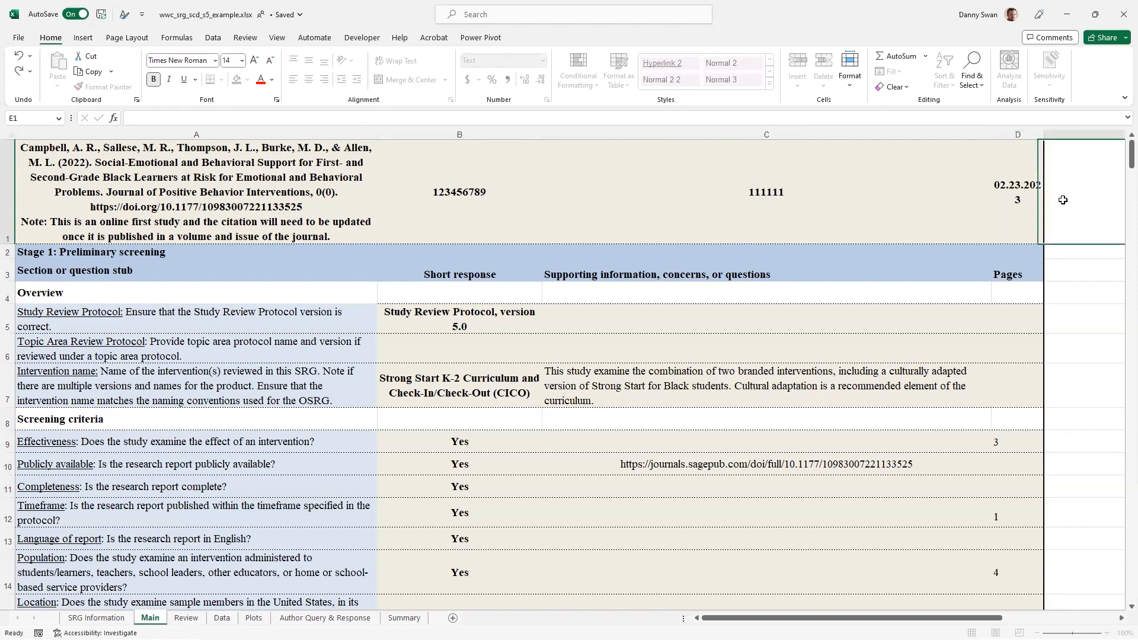
{"action": "left_click_drag", "start_coordinate": [1044, 135], "coordinate": [1050, 136]}
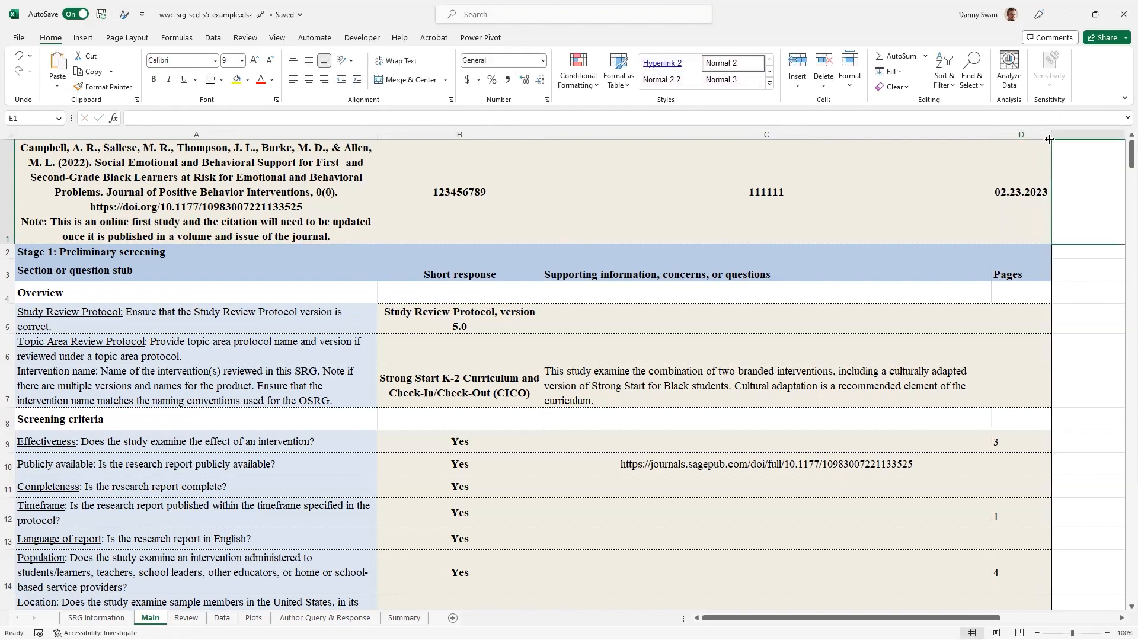
Step: Examine the Main sheet's header row entries: the study citation, the two identification numbers and the date
{"action": "left_click", "coordinate": [450, 196]}
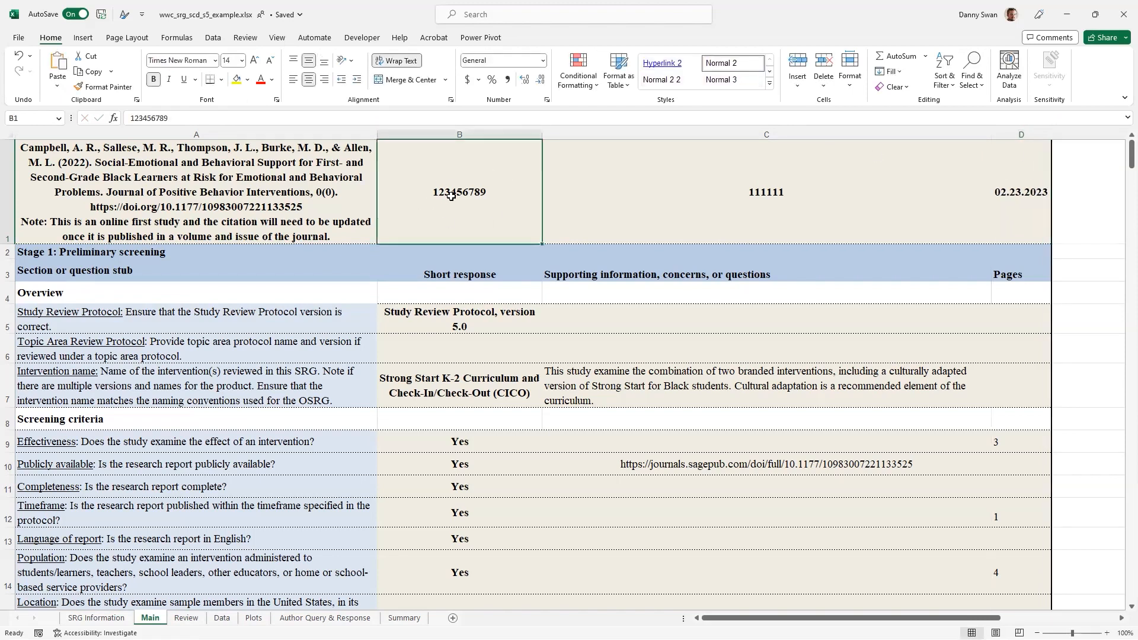
{"action": "left_click", "coordinate": [652, 170]}
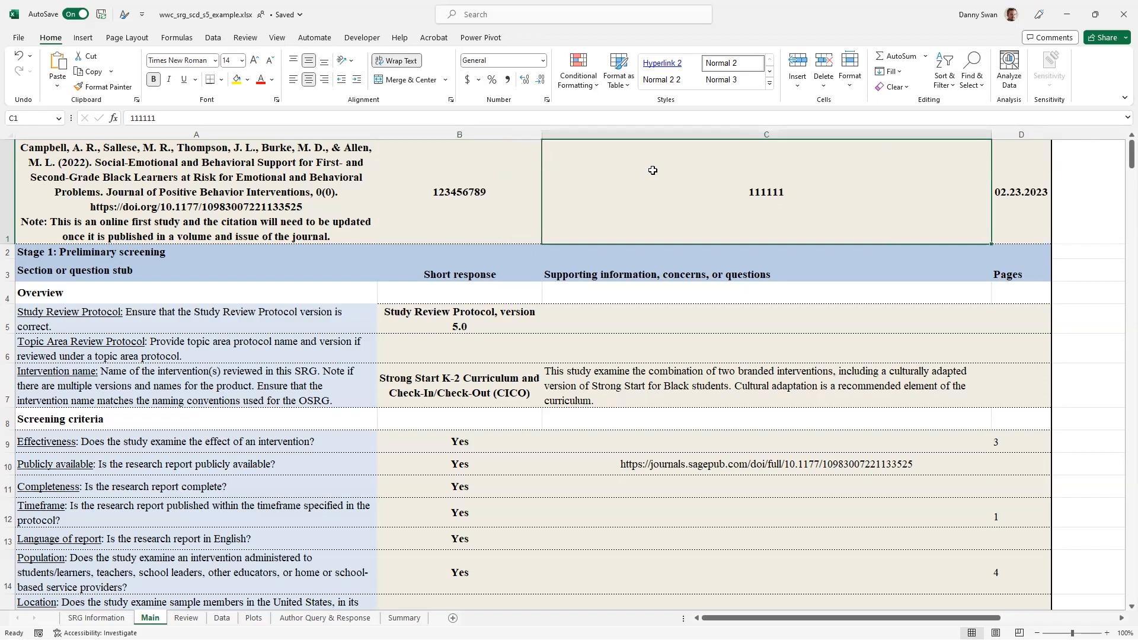
{"action": "left_click", "coordinate": [483, 183]}
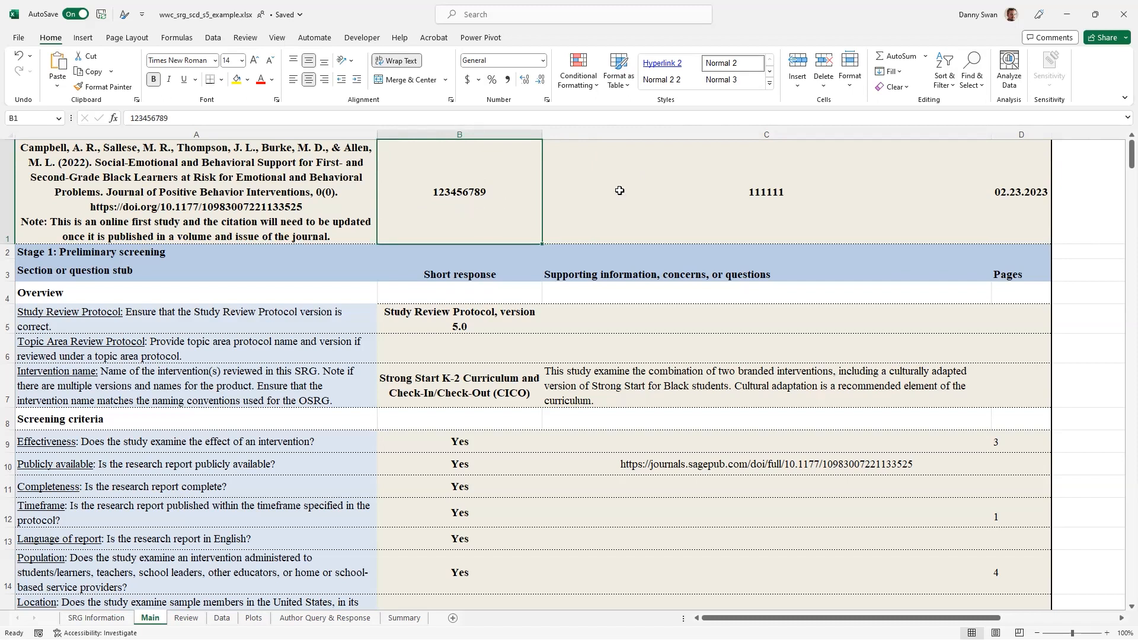
{"action": "left_click", "coordinate": [686, 190]}
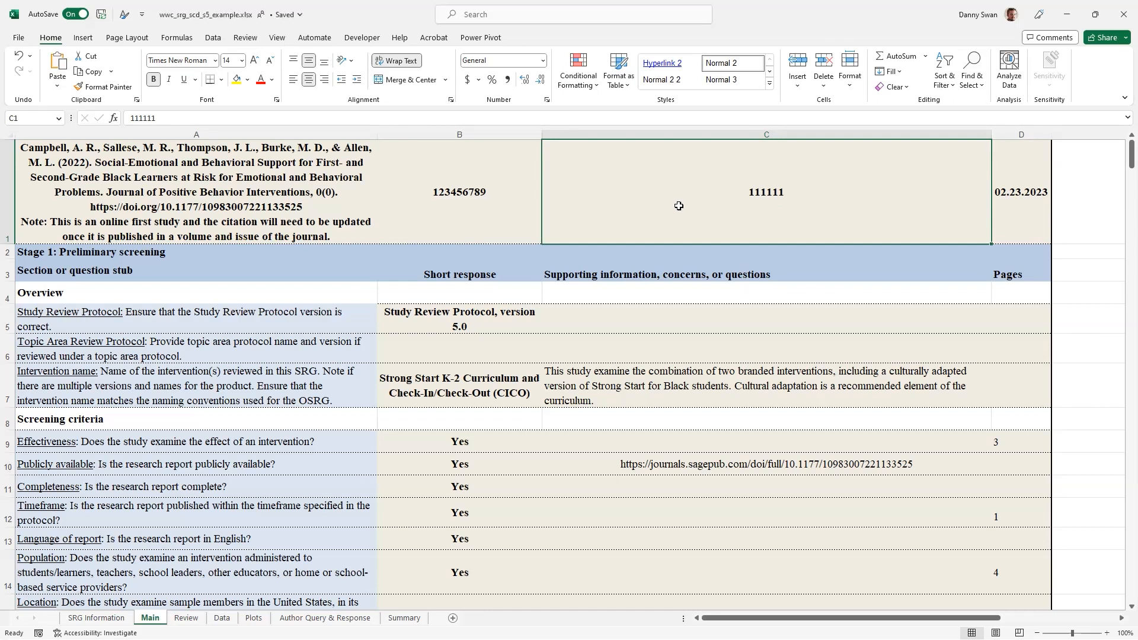
{"action": "left_click", "coordinate": [446, 195]}
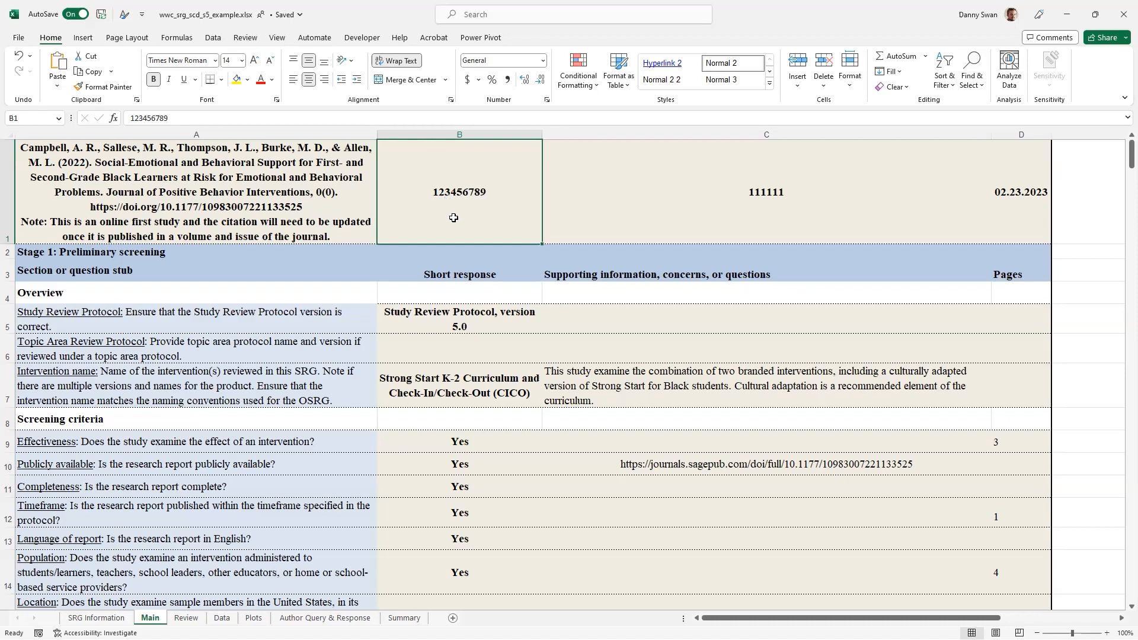
{"action": "left_click", "coordinate": [503, 336]}
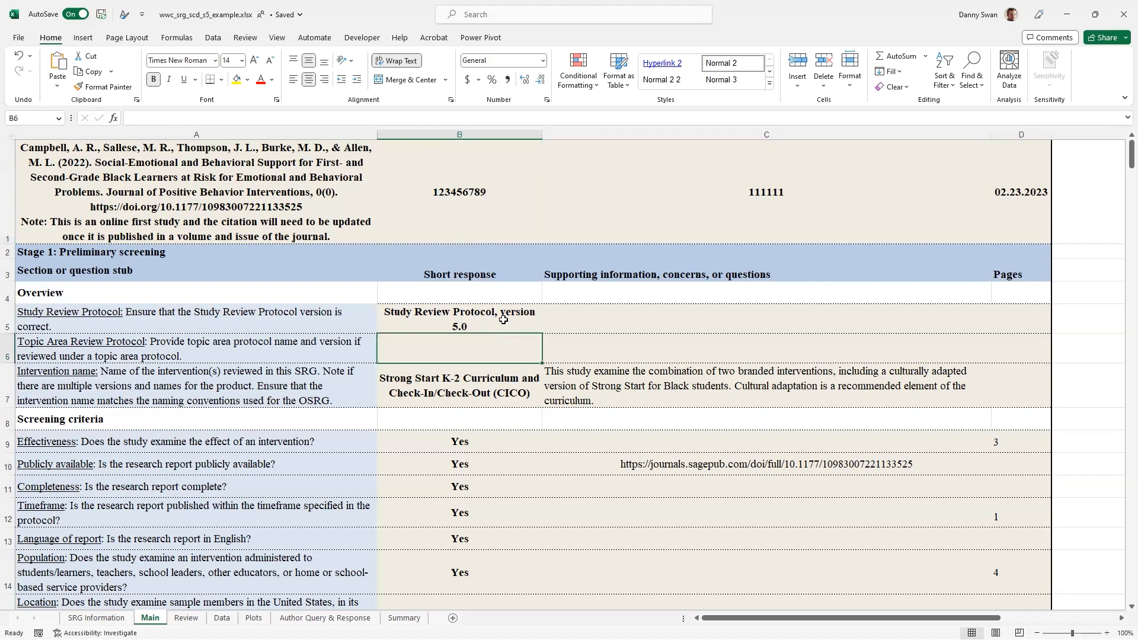
{"action": "left_click", "coordinate": [179, 179]}
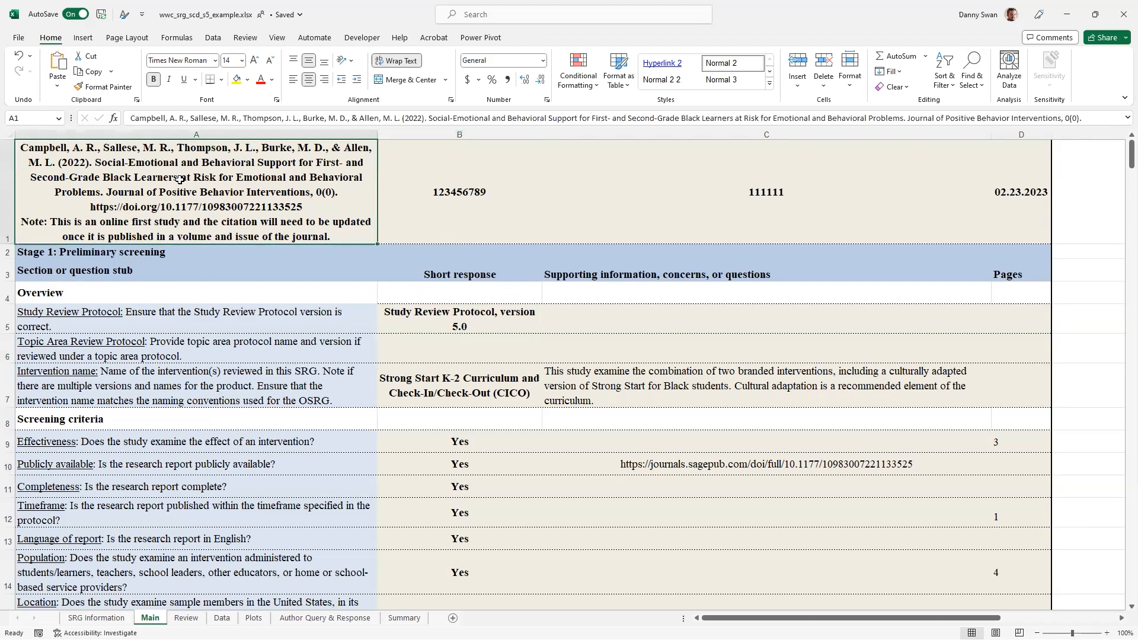
{"action": "left_click", "coordinate": [995, 185]}
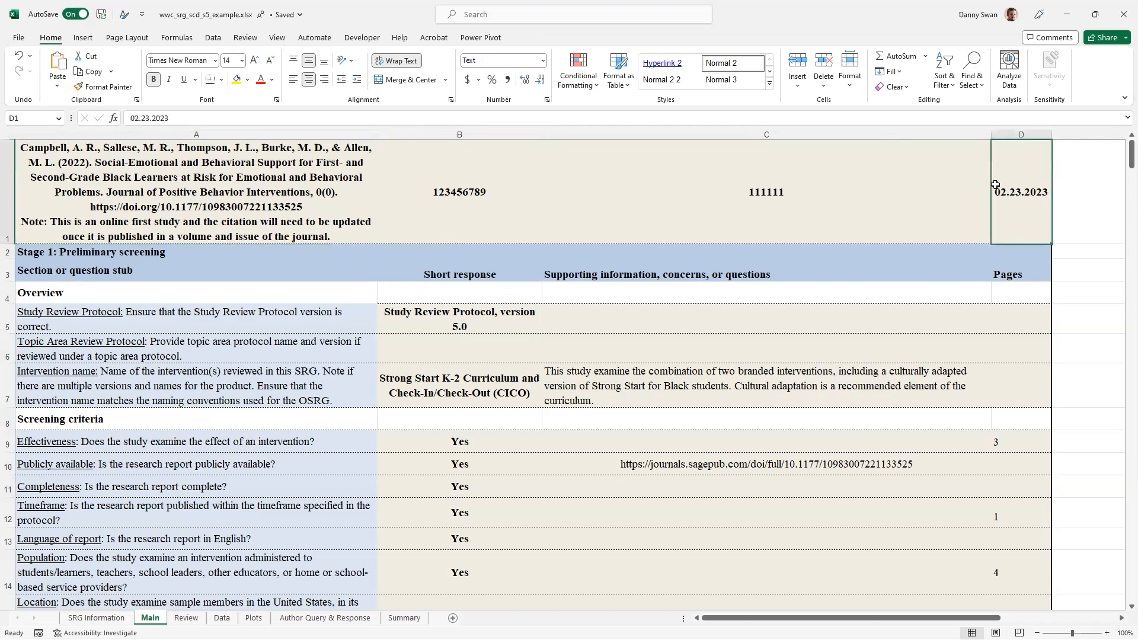
{"action": "left_click", "coordinate": [500, 189]}
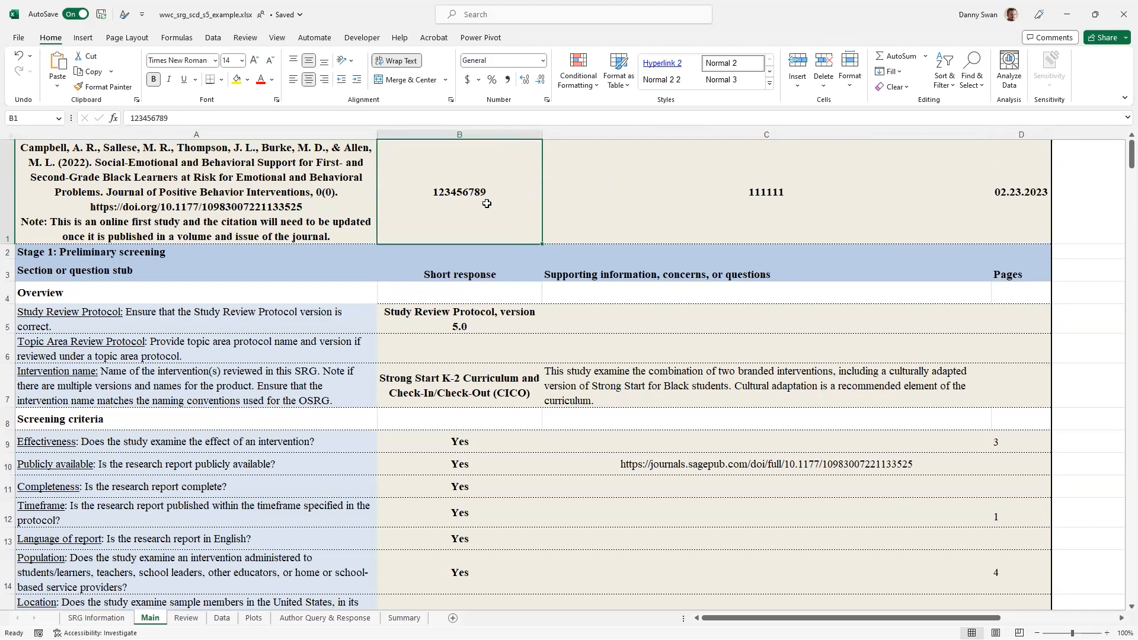
{"action": "left_click", "coordinate": [645, 202]}
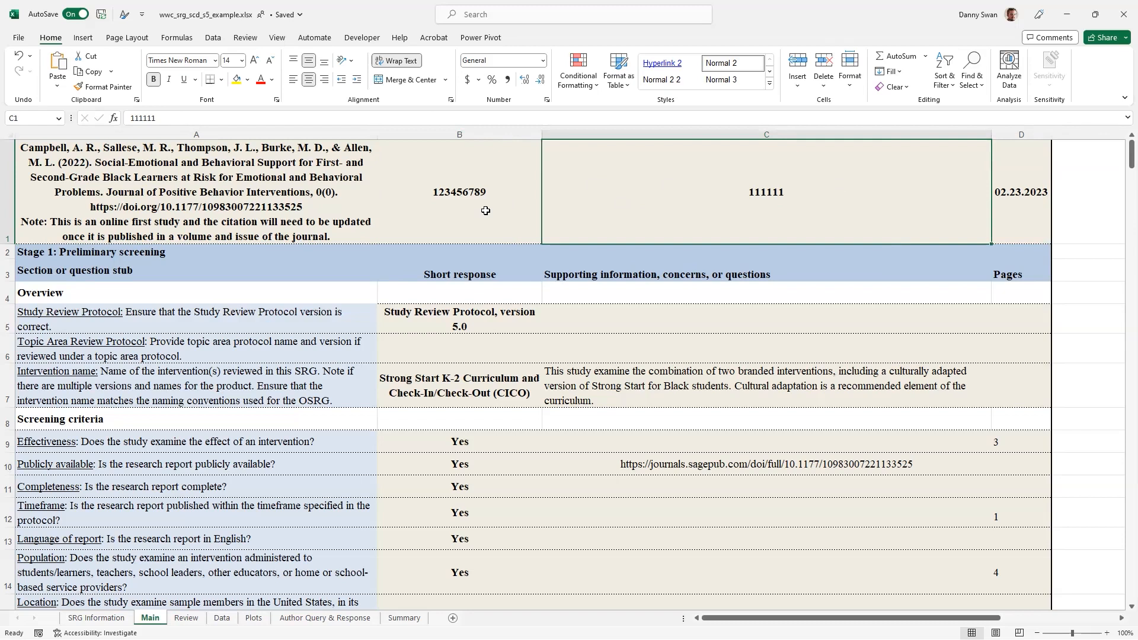
Step: Examine the Overview responses for protocols and intervention name, and the Effectiveness and Publicly available rows of the screening criteria
{"action": "left_click", "coordinate": [412, 322]}
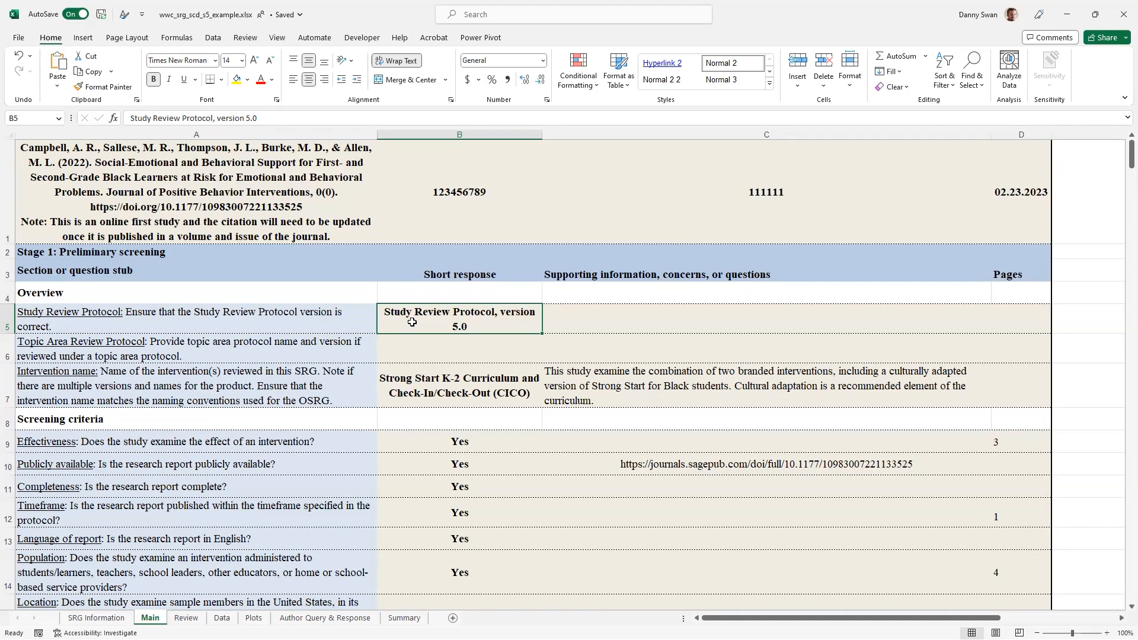
{"action": "left_click", "coordinate": [431, 347]}
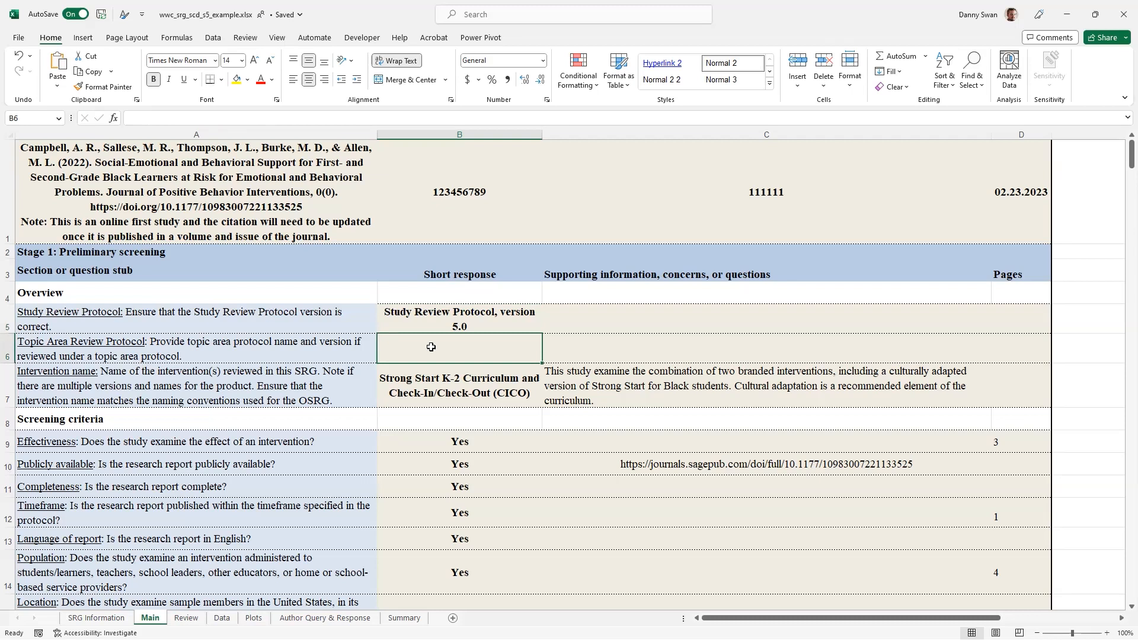
{"action": "left_click", "coordinate": [427, 383]}
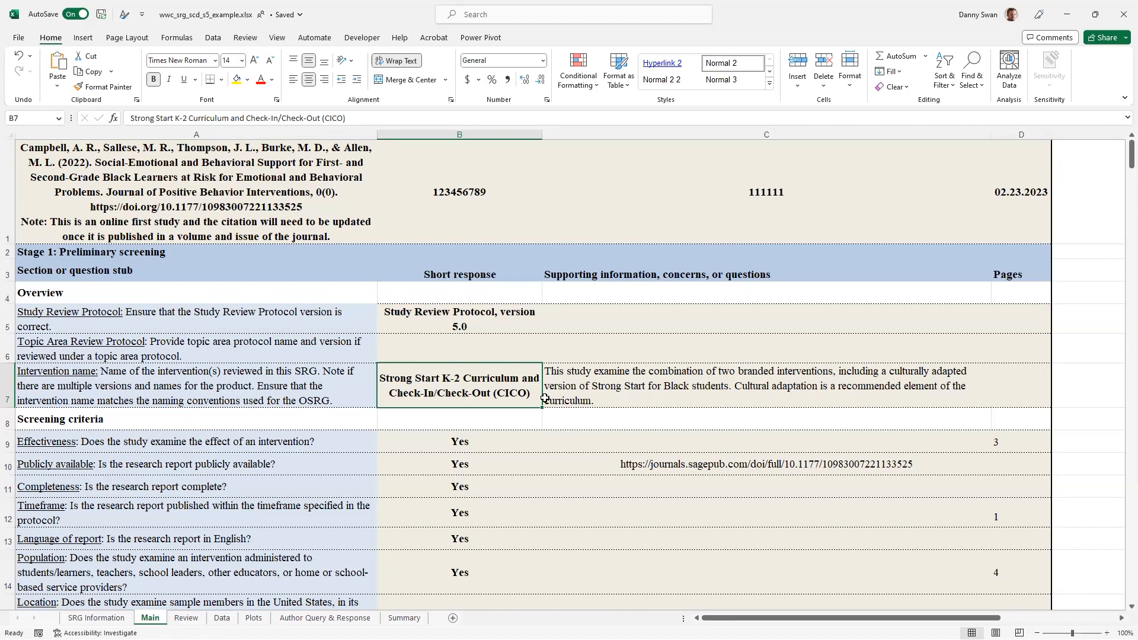
{"action": "scroll", "coordinate": [552, 408], "scroll_direction": "down", "scroll_amount": 1}
{"action": "scroll", "coordinate": [552, 408], "scroll_direction": "down", "scroll_amount": 2}
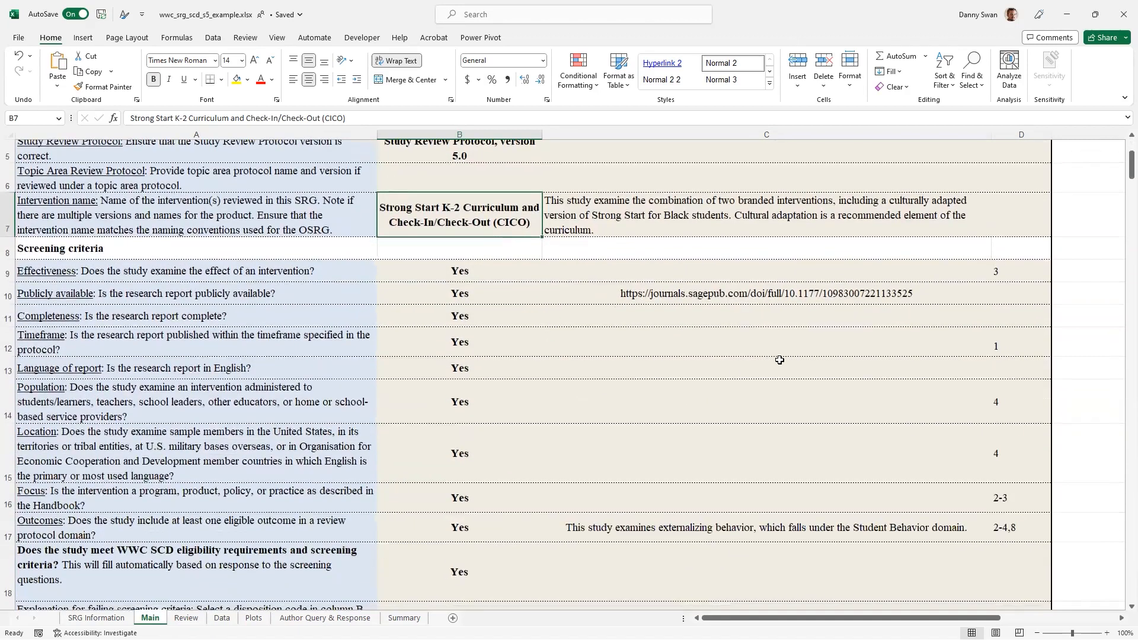
{"action": "left_click", "coordinate": [624, 288]}
{"action": "left_click", "coordinate": [620, 266]}
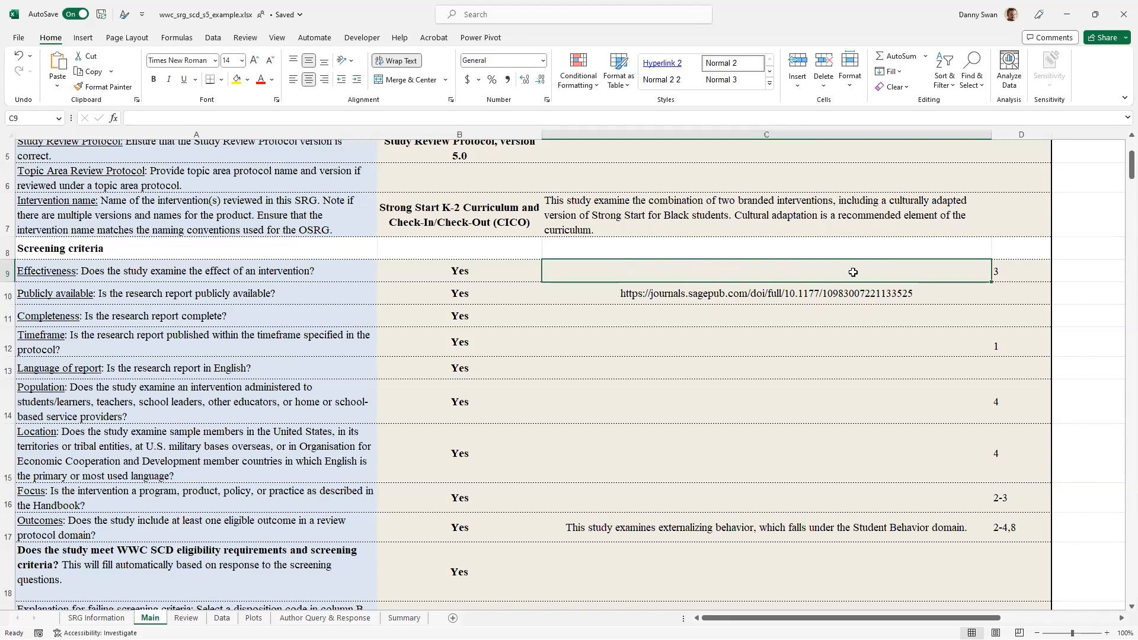
{"action": "left_click", "coordinate": [1001, 268]}
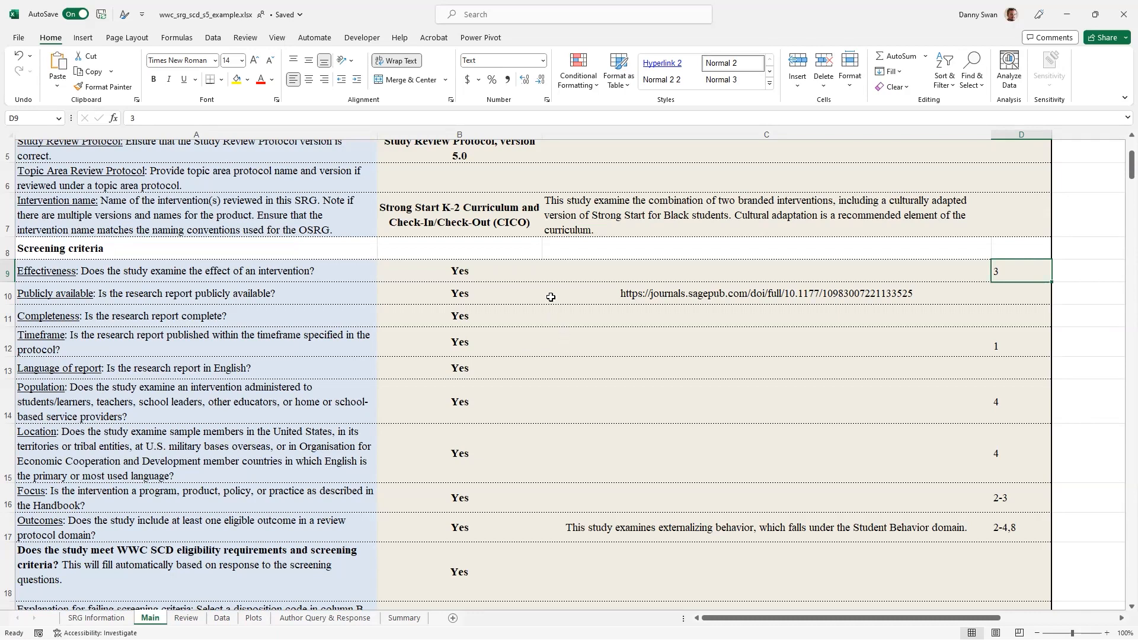
{"action": "left_click", "coordinate": [582, 298]}
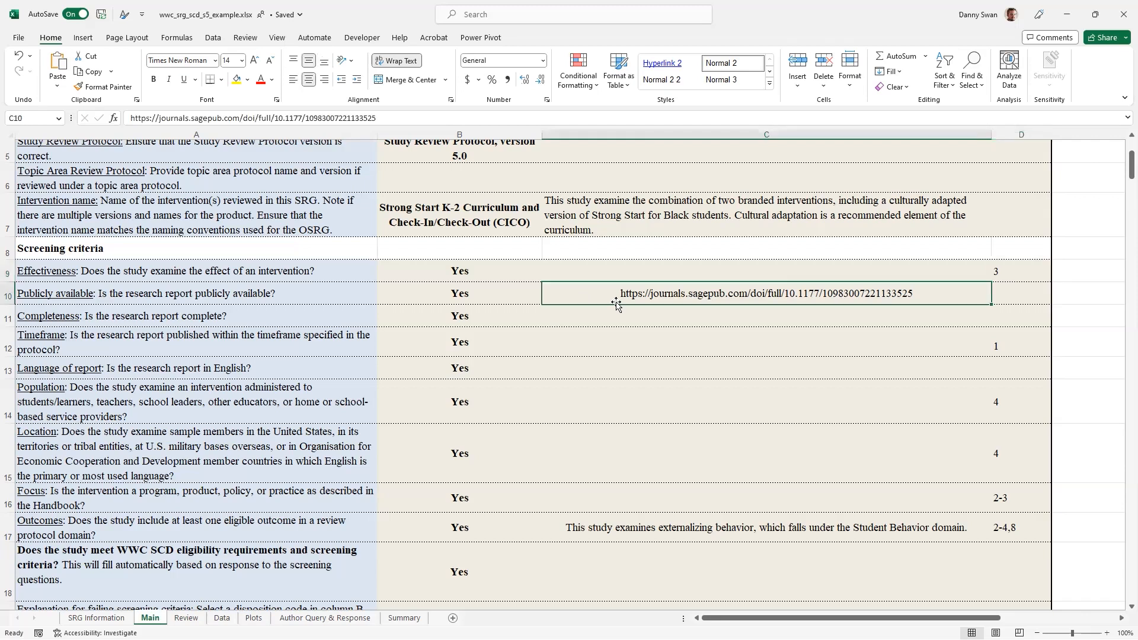